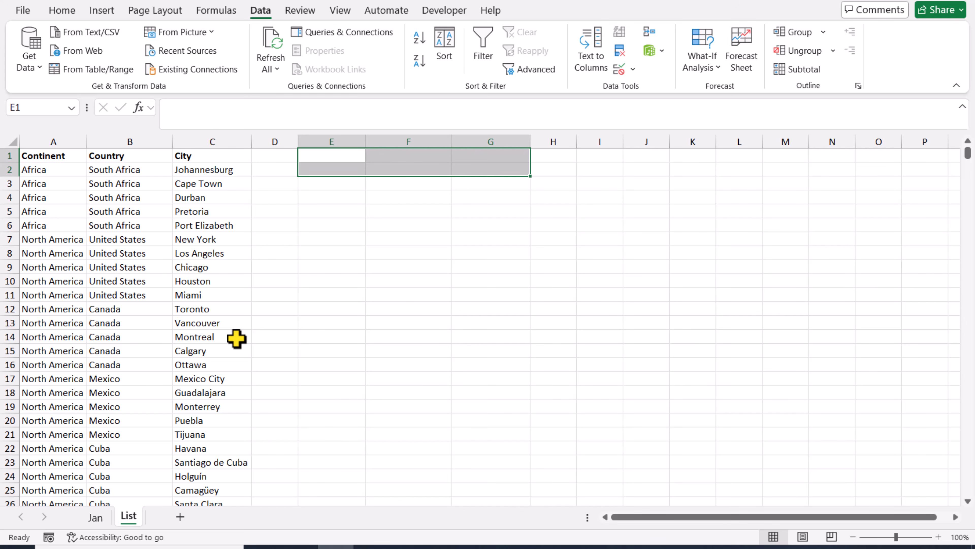
Copy the Continent, Country and City headers from A1:C1 to the range starting at E1 on the List sheet
{"action": "left_click", "coordinate": [280, 216]}
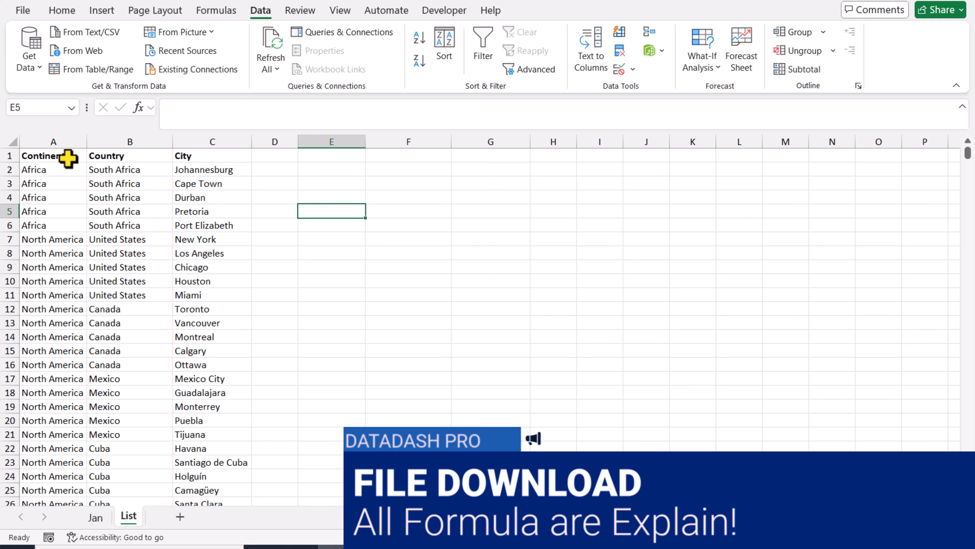
{"action": "left_click_drag", "start_coordinate": [68, 156], "coordinate": [191, 156]}
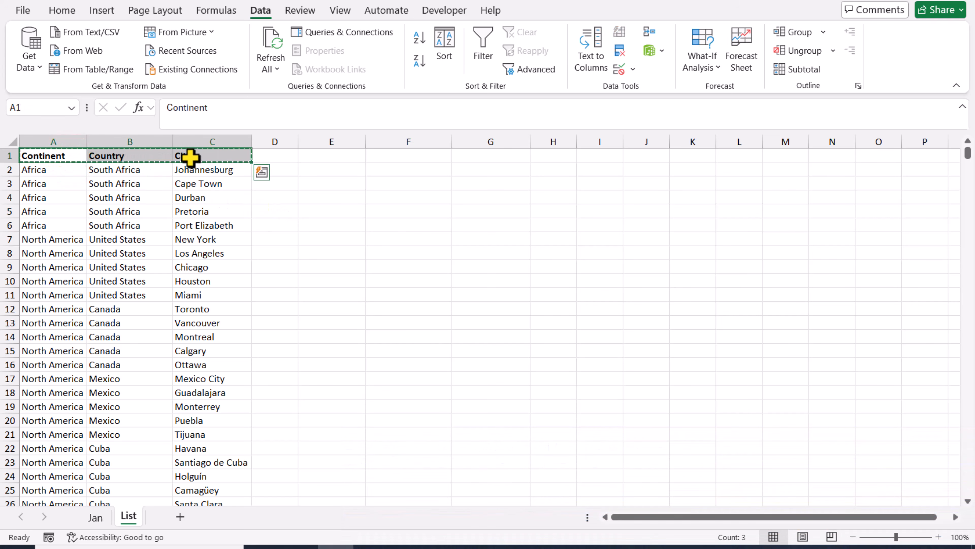
{"action": "key", "text": "ctrl+c"}
{"action": "left_click", "coordinate": [318, 156]}
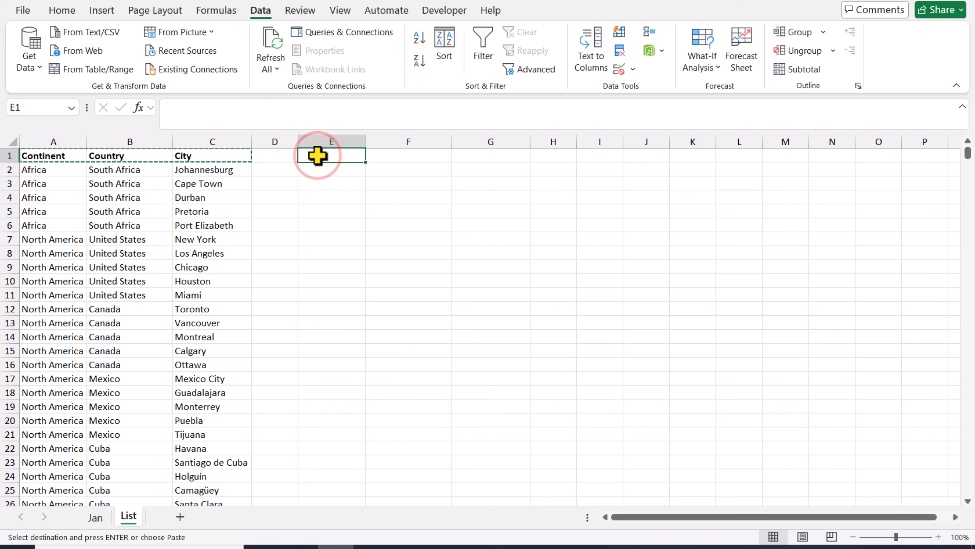
{"action": "key", "text": "ctrl+v"}
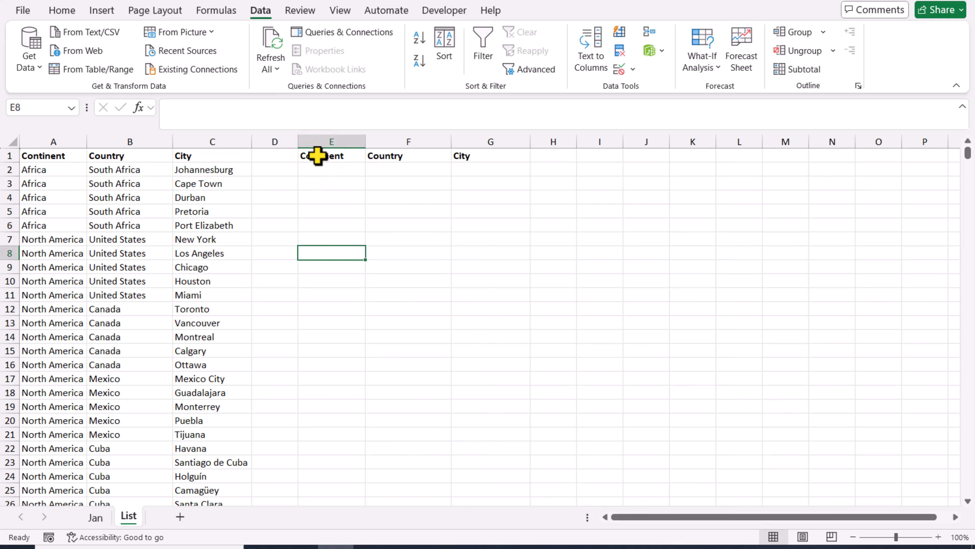
Enter =SORT(A2:C1000,{1,2,3}) in E2 to sort the list by continent, country and city
{"action": "left_click", "coordinate": [327, 170]}
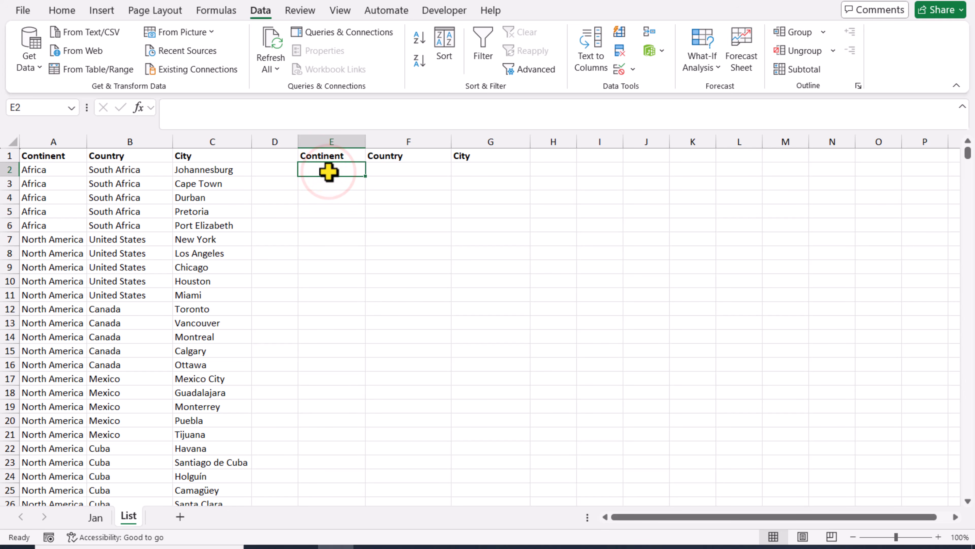
{"action": "type", "text": "=sort("}
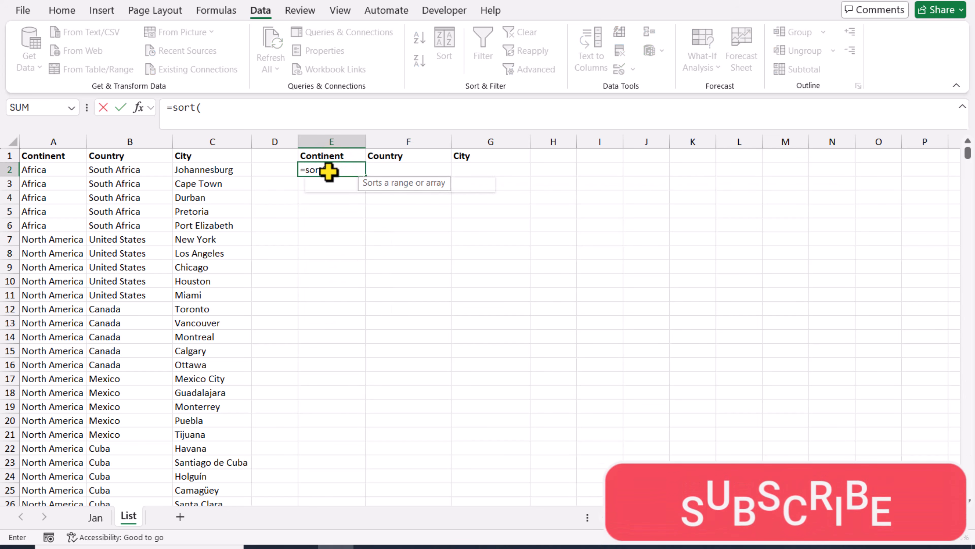
{"action": "left_click", "coordinate": [55, 168]}
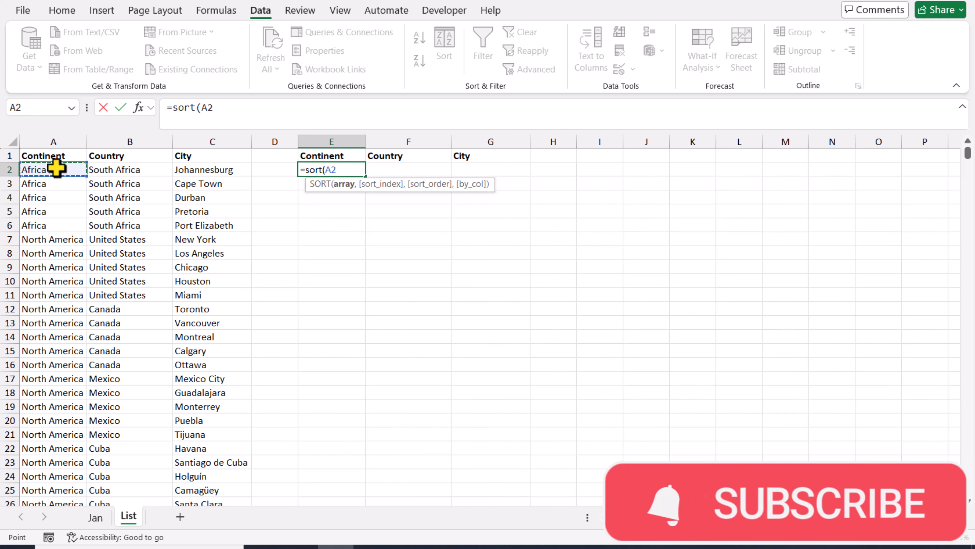
{"action": "left_click_drag", "start_coordinate": [56, 168], "coordinate": [203, 328]}
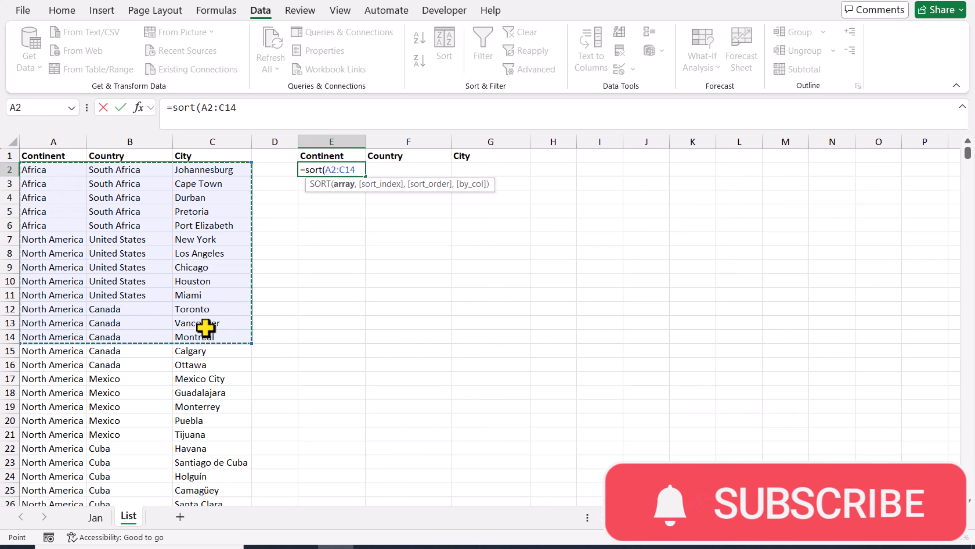
{"action": "left_click", "coordinate": [259, 109]}
{"action": "key", "text": "BackSpace"}
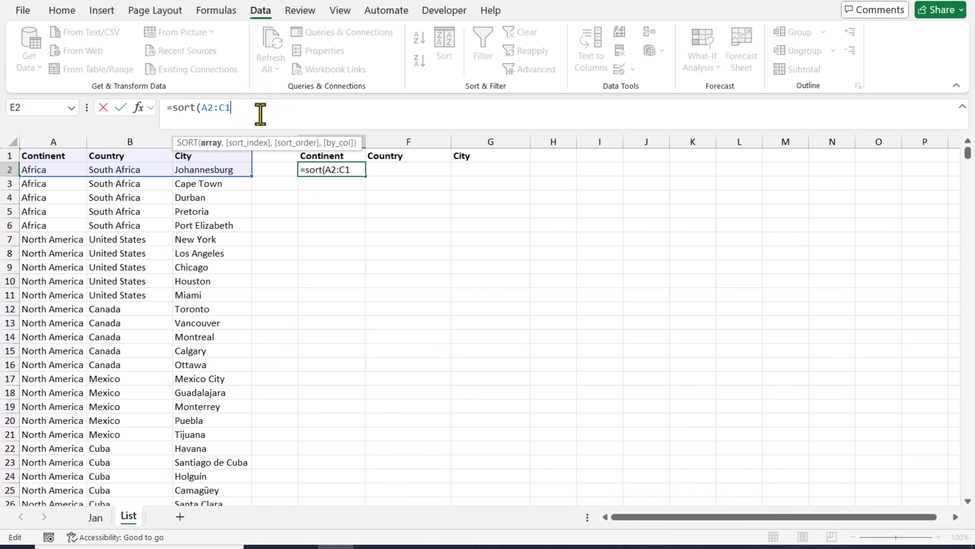
{"action": "type", "text": "000"}
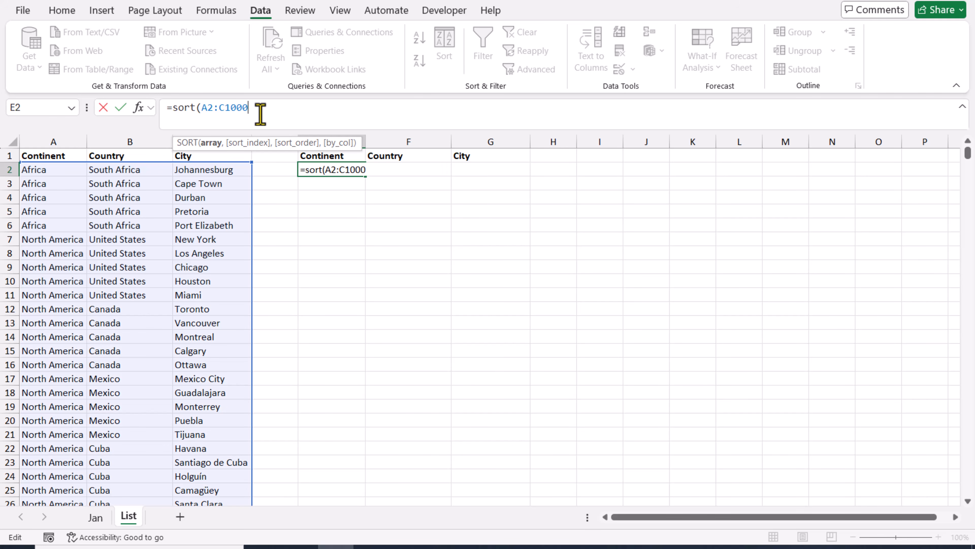
{"action": "type", "text": ",{1,2,3"}
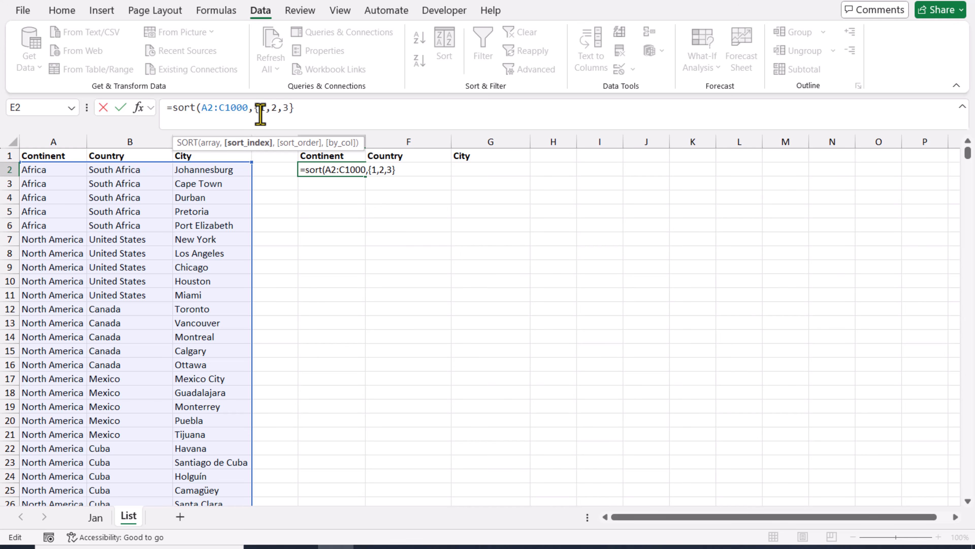
{"action": "type", "text": ")"}
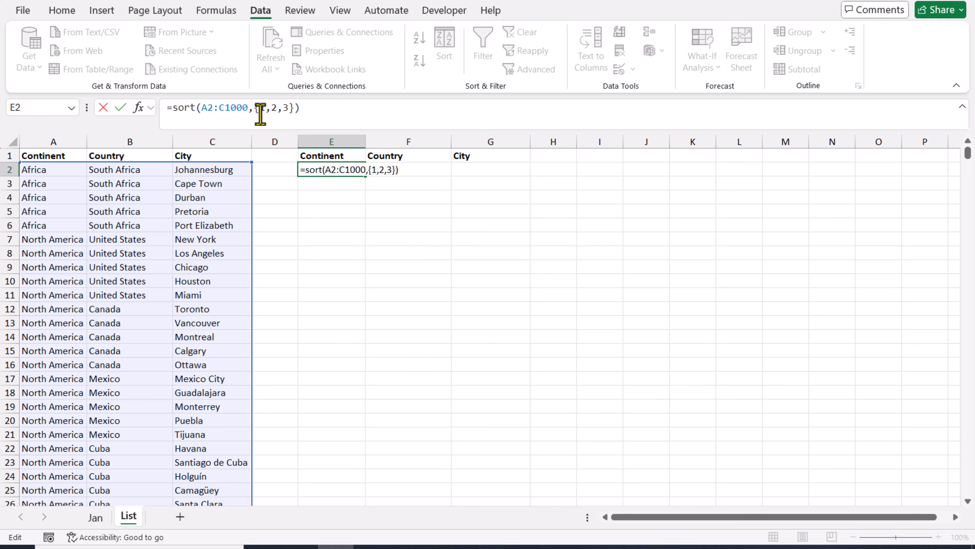
{"action": "key", "text": "Return"}
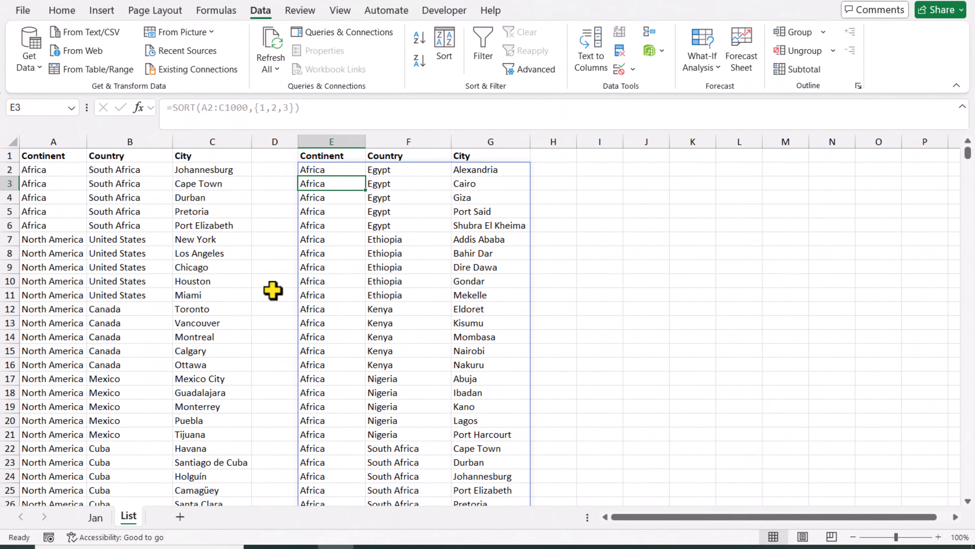
Add list data validation to A2:A21 on the Jan sheet with the source =List!$E$2:$E$1000
{"action": "left_click", "coordinate": [103, 516]}
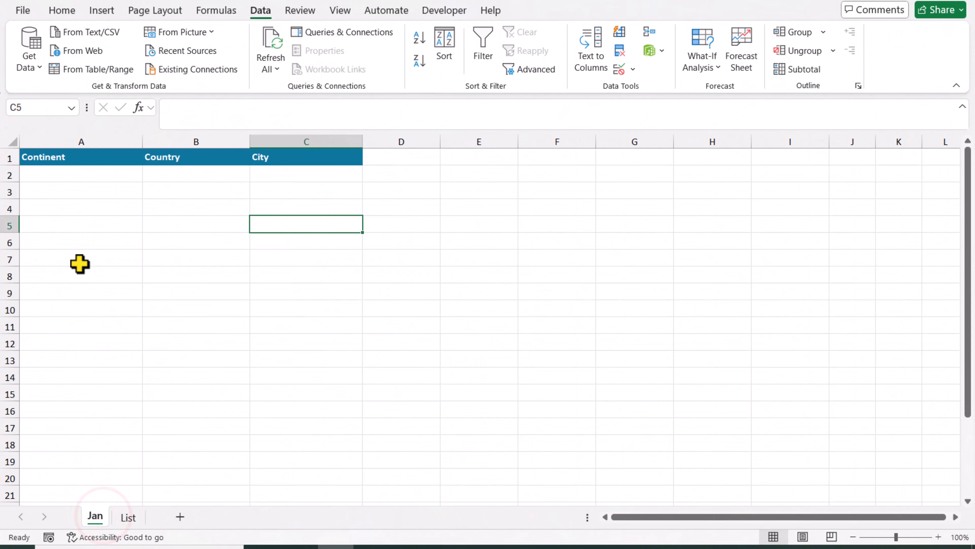
{"action": "left_click_drag", "start_coordinate": [71, 173], "coordinate": [58, 491]}
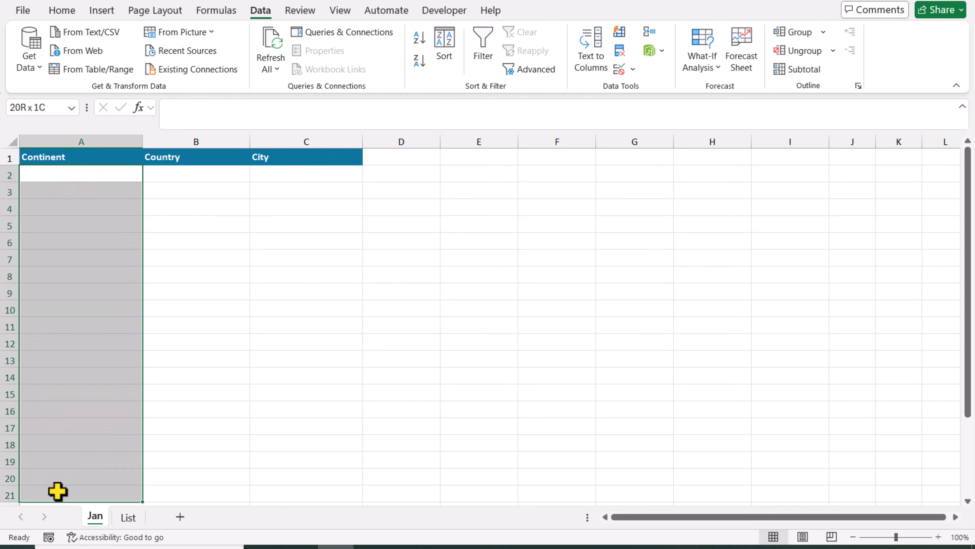
{"action": "left_click", "coordinate": [633, 69]}
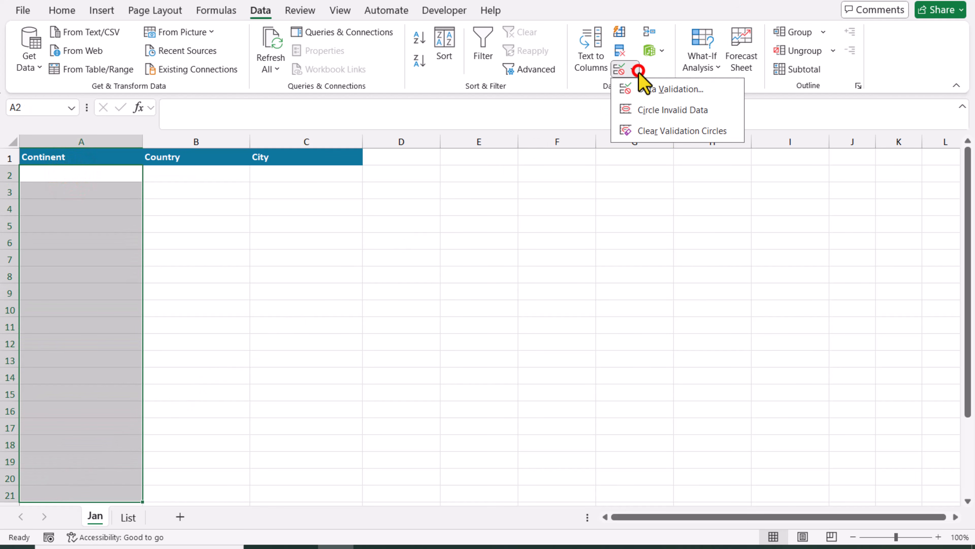
{"action": "left_click", "coordinate": [653, 89]}
{"action": "left_click", "coordinate": [560, 202]}
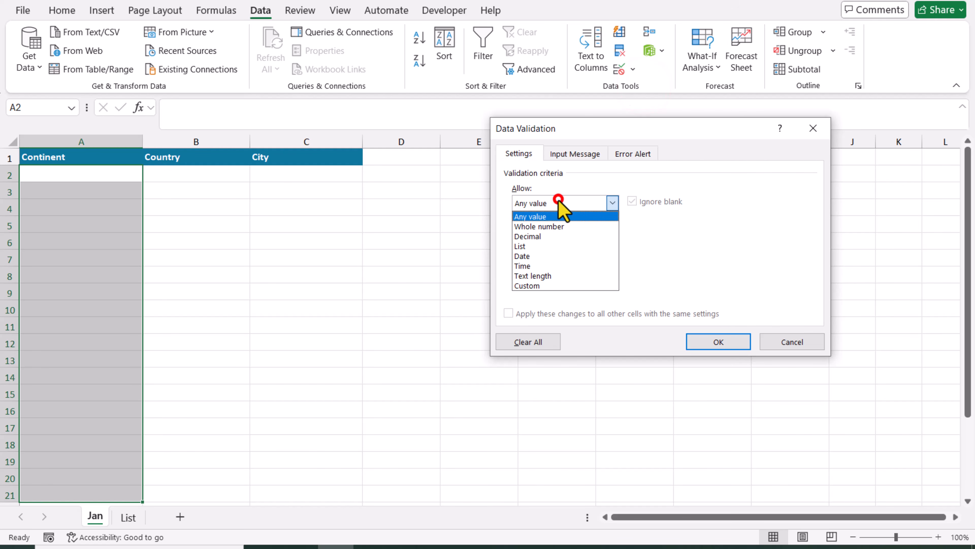
{"action": "left_click", "coordinate": [545, 247]}
{"action": "left_click", "coordinate": [551, 265]}
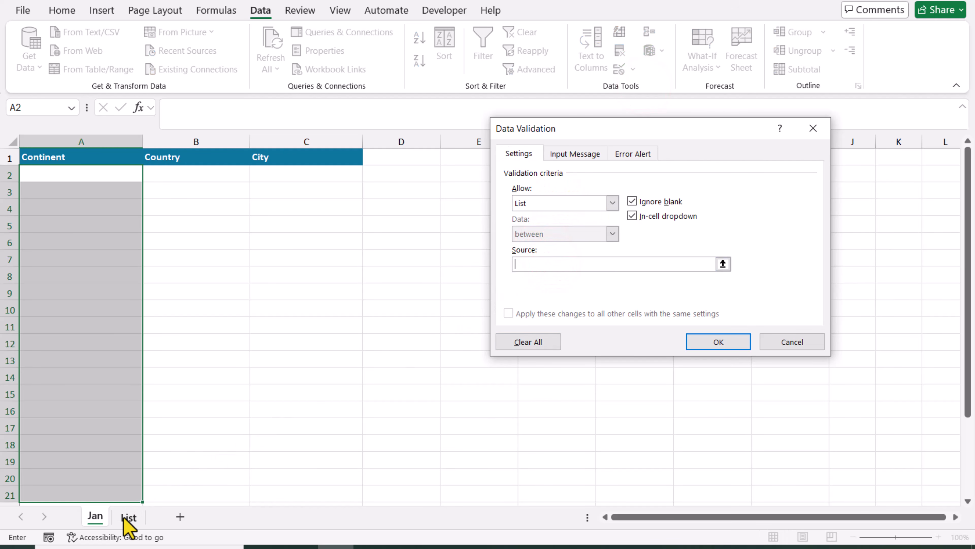
{"action": "left_click", "coordinate": [128, 524]}
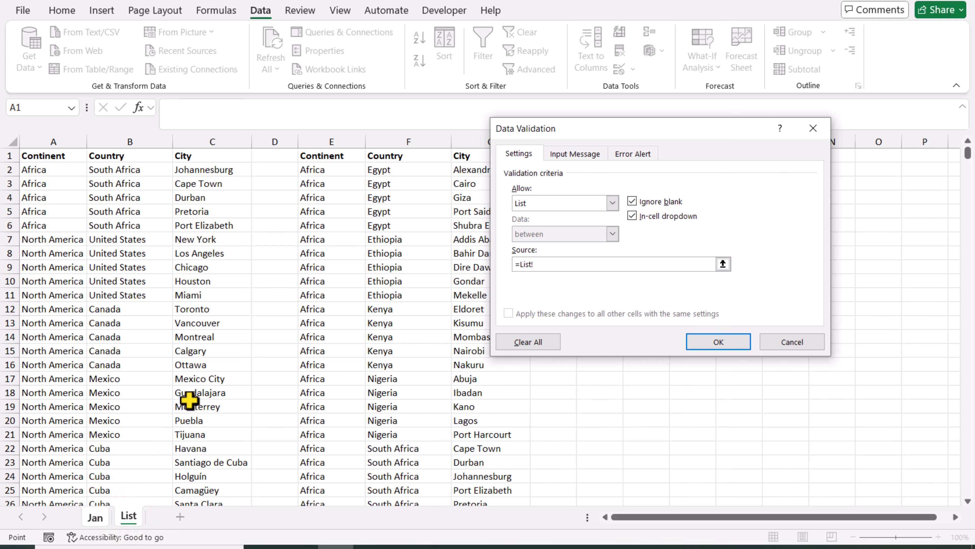
{"action": "left_click_drag", "start_coordinate": [318, 170], "coordinate": [323, 281]}
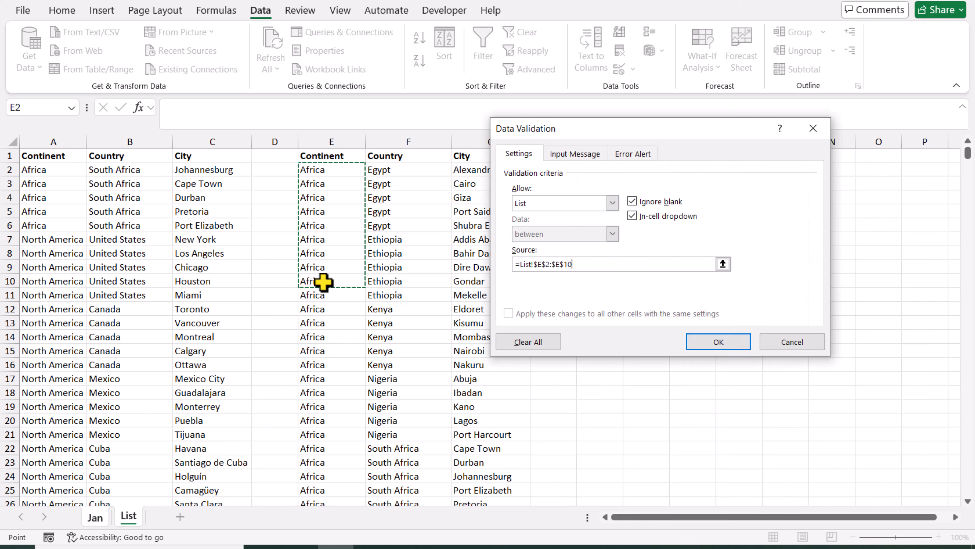
{"action": "type", "text": "00"}
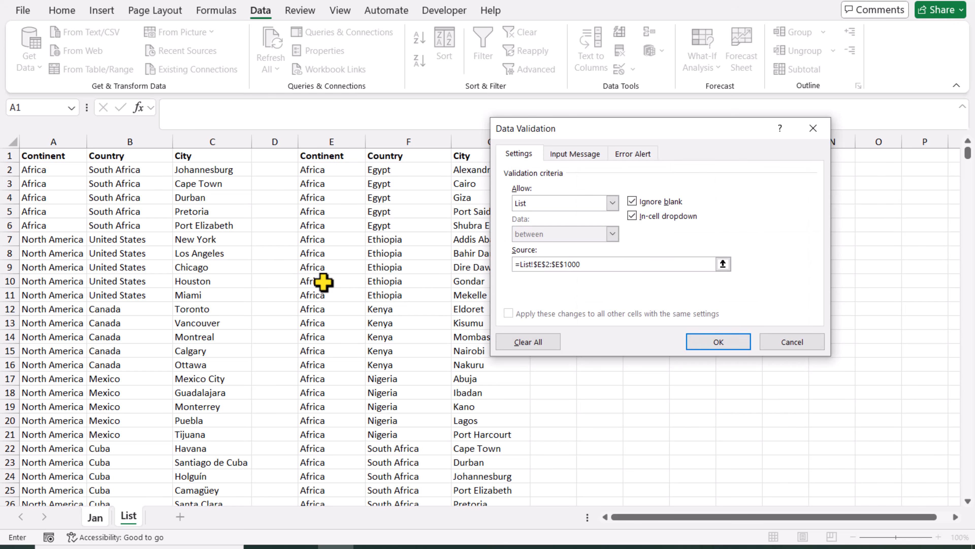
{"action": "left_click", "coordinate": [695, 342]}
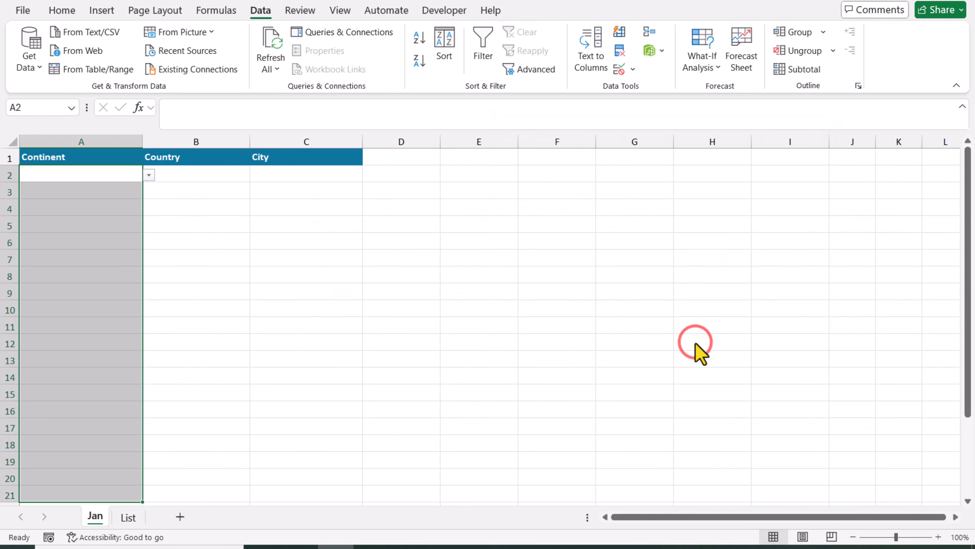
Pick Africa in A2, Asia in A3 and Europe in A4 from the Continent dropdowns
{"action": "left_click", "coordinate": [148, 175]}
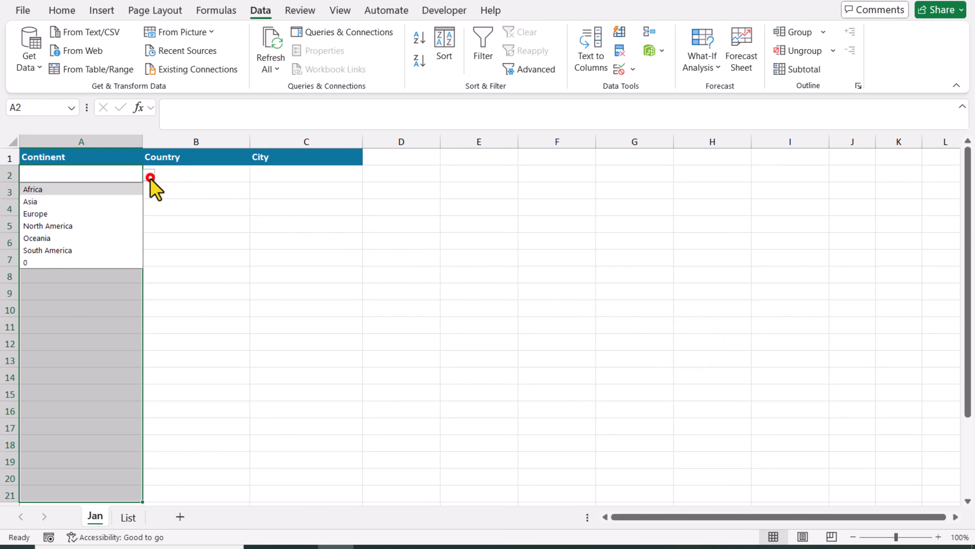
{"action": "left_click", "coordinate": [129, 189]}
{"action": "left_click", "coordinate": [129, 192]}
{"action": "left_click", "coordinate": [149, 192]}
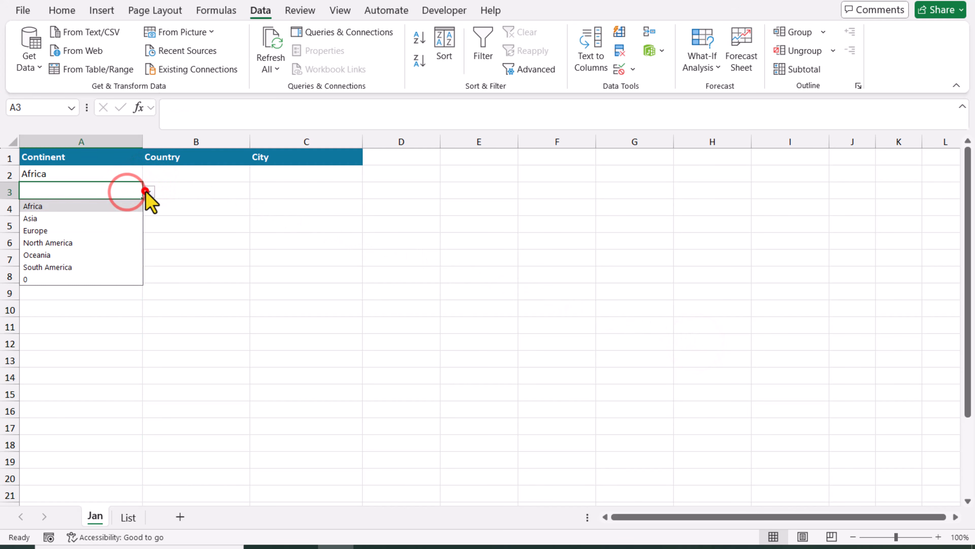
{"action": "left_click", "coordinate": [126, 218]}
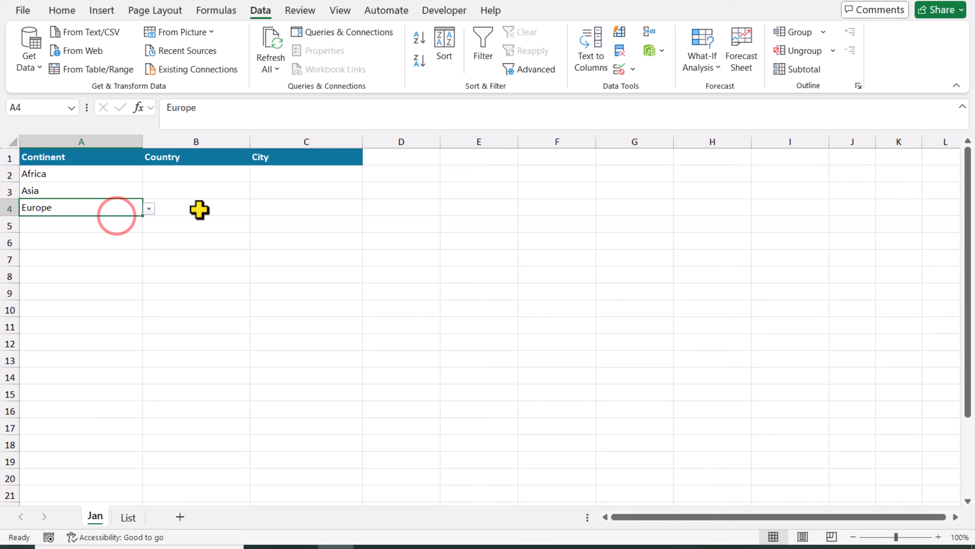
{"action": "left_click", "coordinate": [199, 209]}
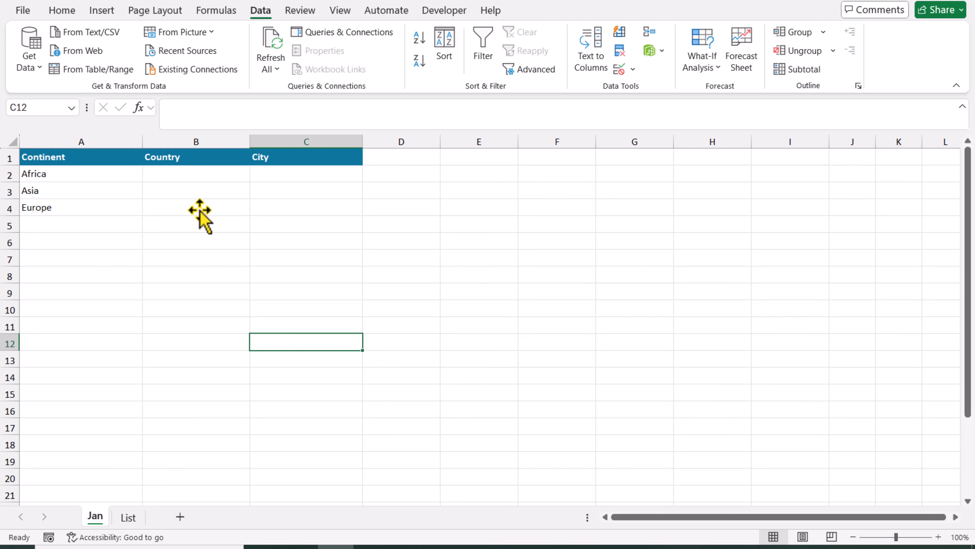
Enter the formula =List!F2:F20 in cell E2 of the Jan sheet to reference the sorted countries
{"action": "left_click", "coordinate": [484, 175]}
{"action": "type", "text": "="}
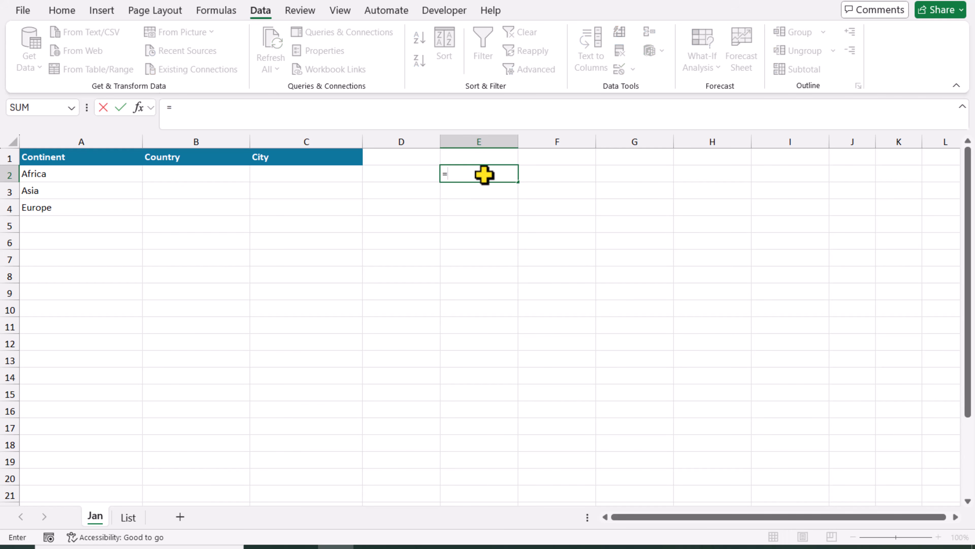
{"action": "left_click", "coordinate": [129, 517]}
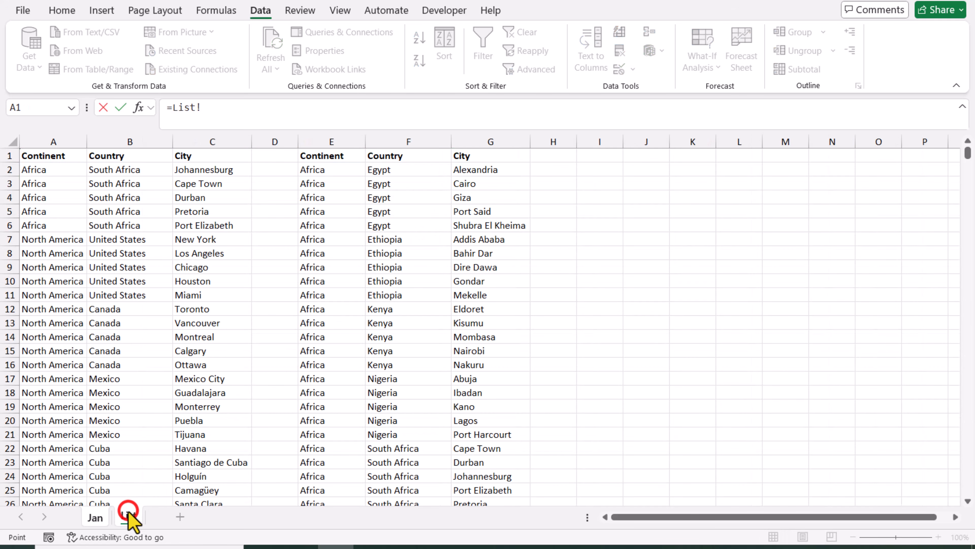
{"action": "left_click_drag", "start_coordinate": [376, 173], "coordinate": [375, 420]}
{"action": "key", "text": "Return"}
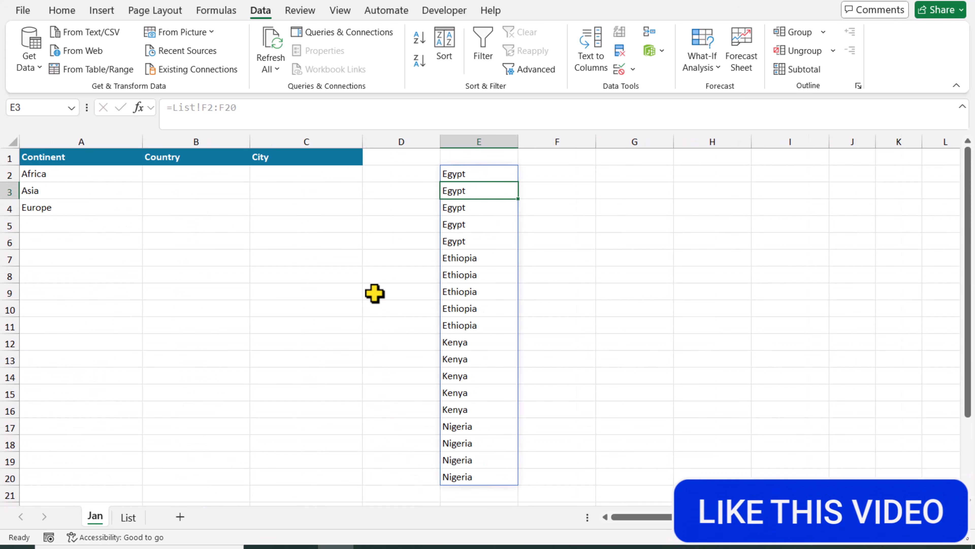
Rewrite the formula in E2 as the text reference ="List!F"&2&":F"&20 with separate row numbers
{"action": "left_click", "coordinate": [482, 174]}
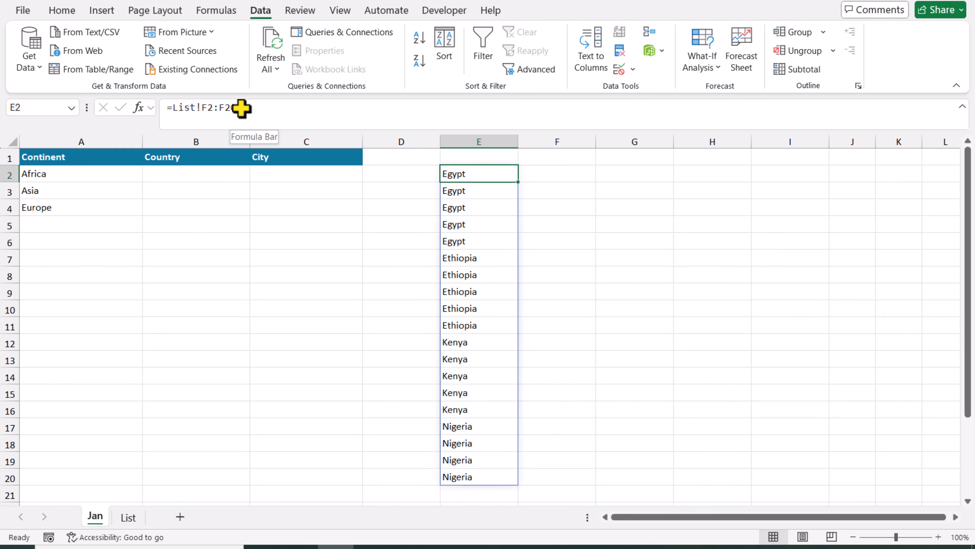
{"action": "left_click", "coordinate": [173, 107]}
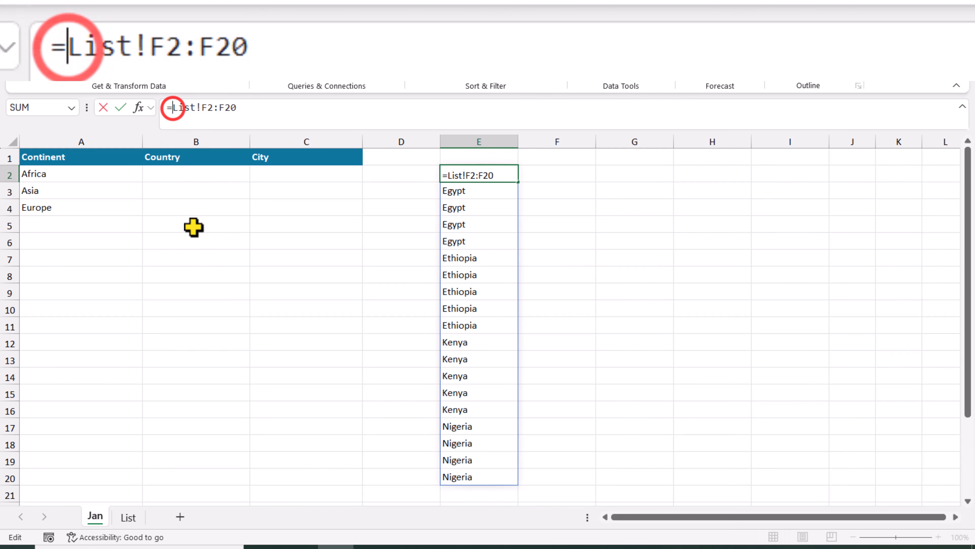
{"action": "type", "text": "\""}
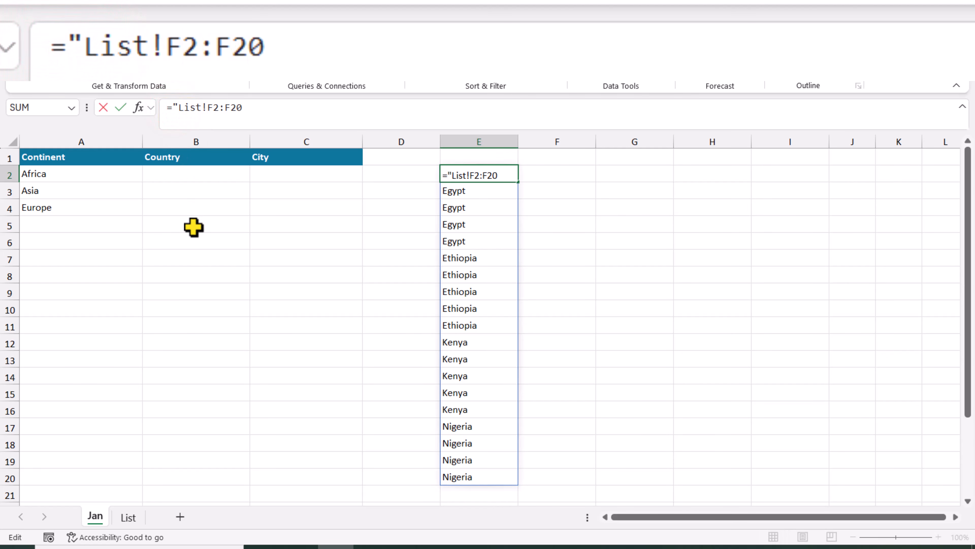
{"action": "type", "text": "\"&"}
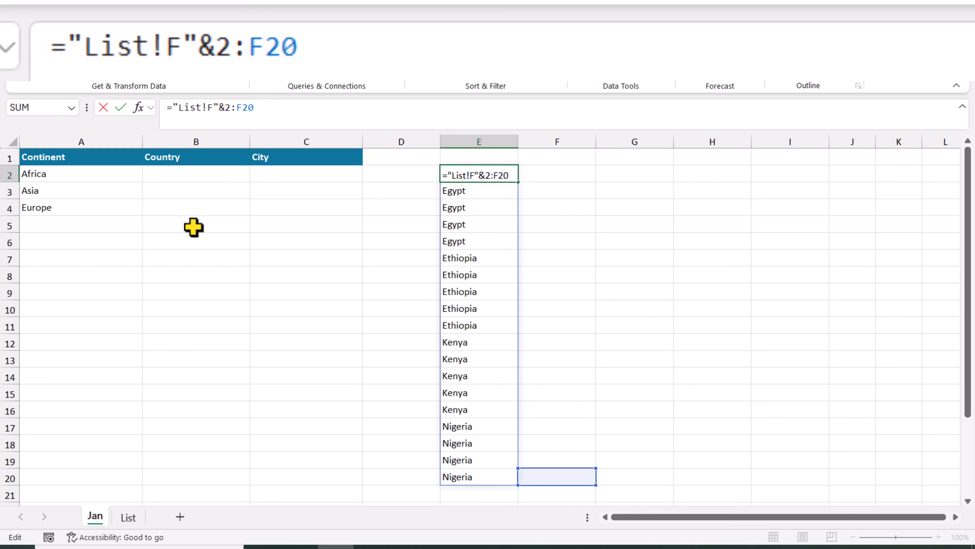
{"action": "type", "text": "&\""}
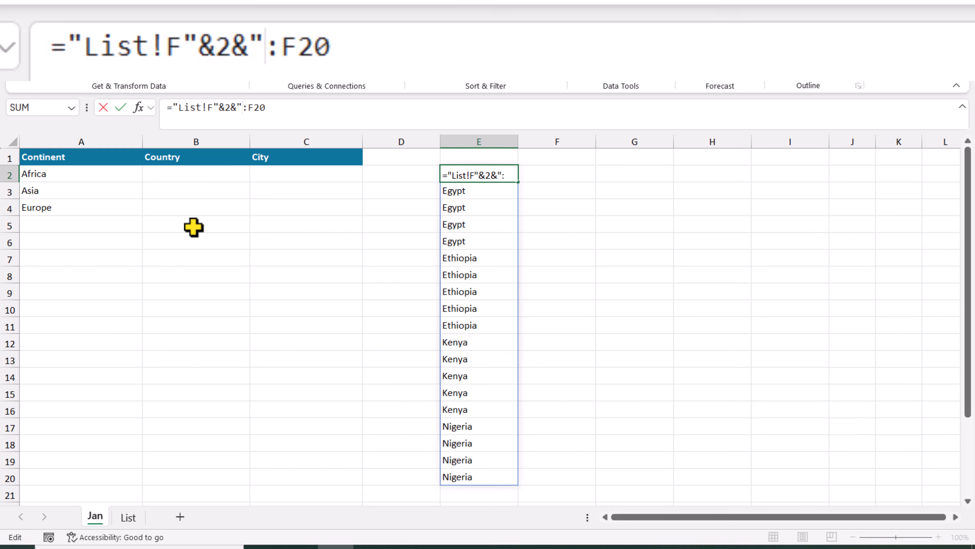
{"action": "key", "text": "Right"}
{"action": "key", "text": "Right"}
{"action": "type", "text": "\""}
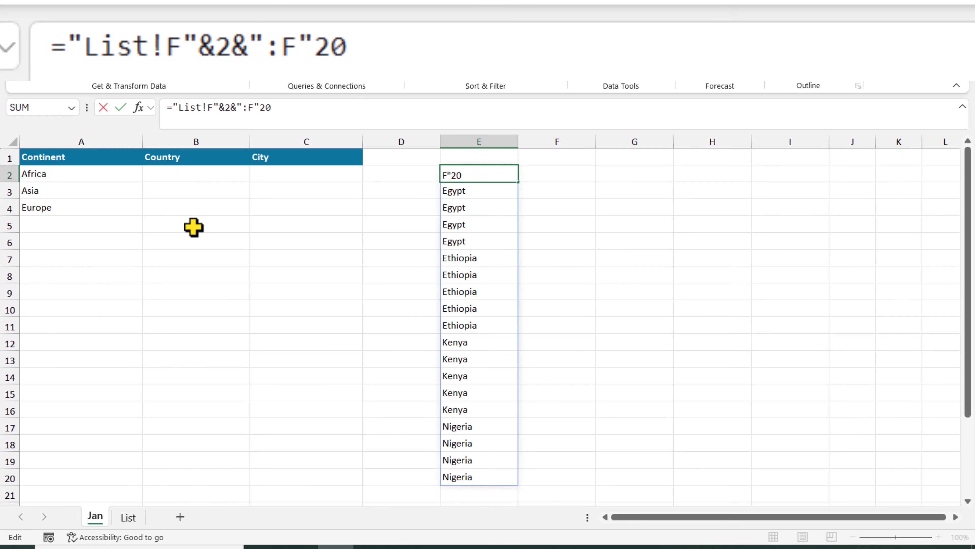
{"action": "type", "text": "&"}
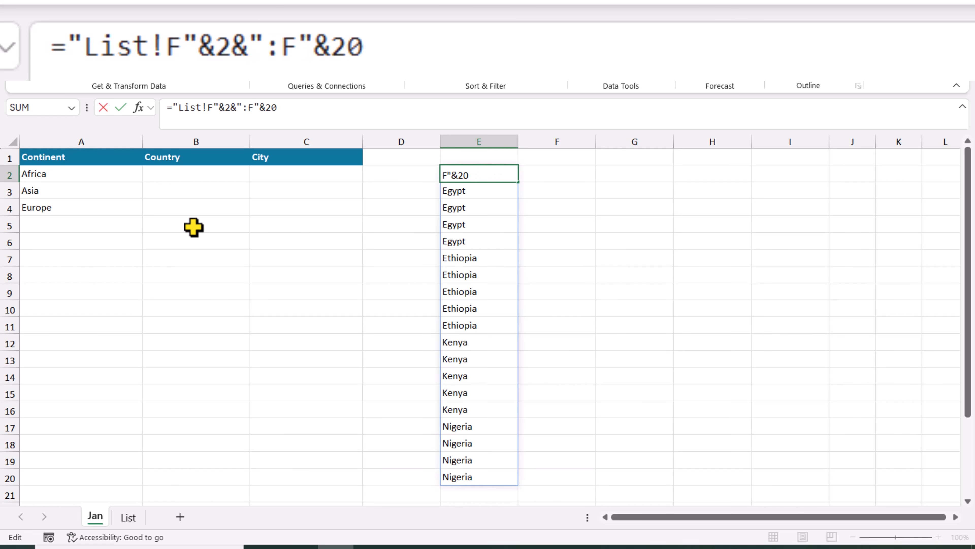
{"action": "key", "text": "Return"}
{"action": "key", "text": "Up"}
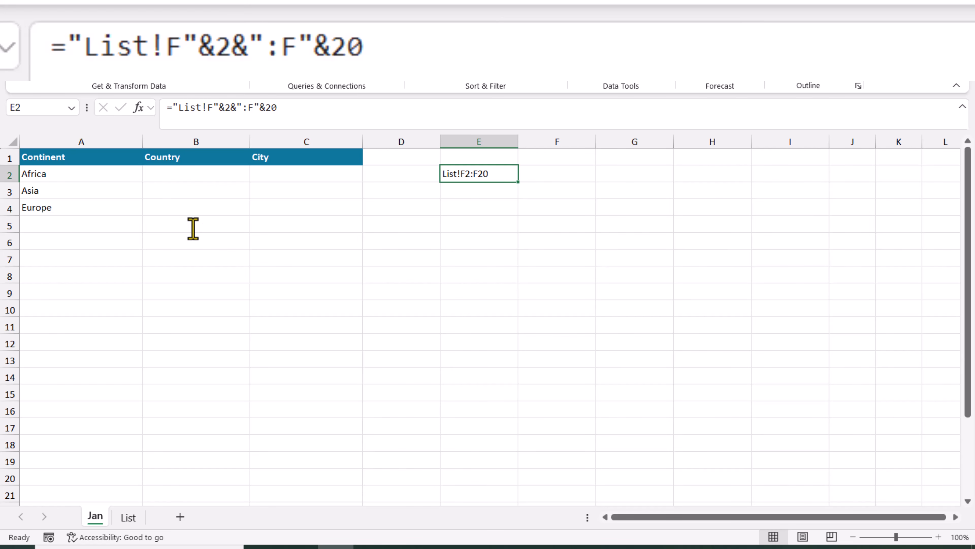
Enter =XMATCH(A2,List!E:E,0,1) in F2 to find the continent's first row on the List sheet
{"action": "left_click", "coordinate": [461, 255]}
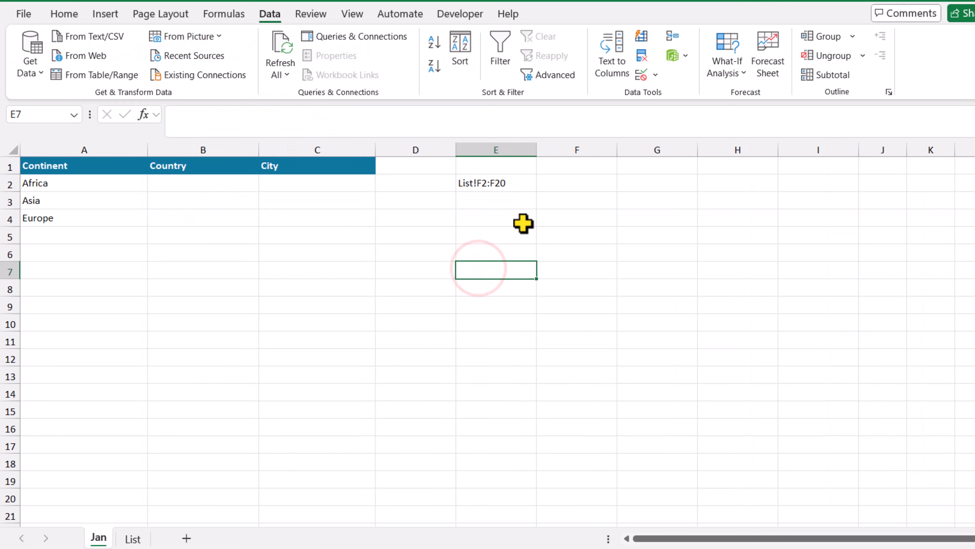
{"action": "left_click", "coordinate": [561, 182]}
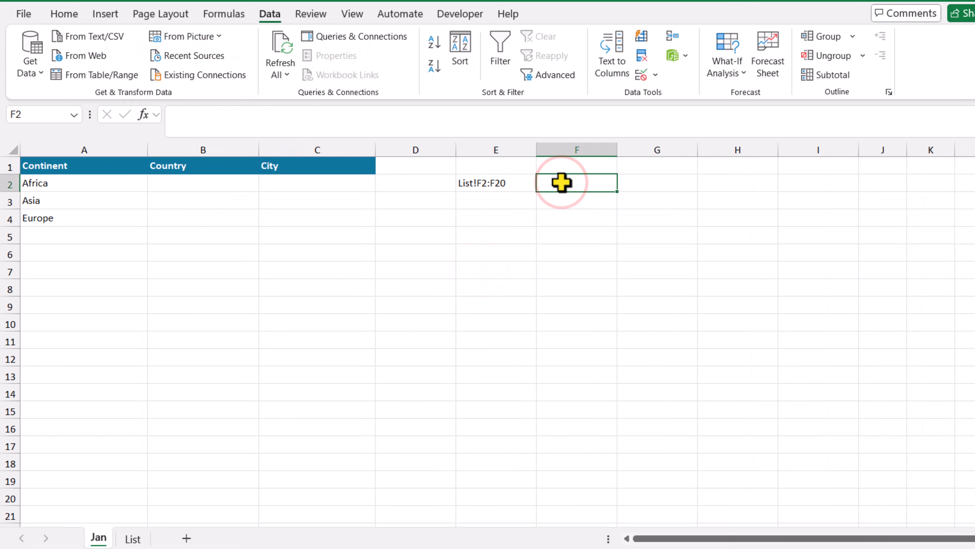
{"action": "type", "text": "=xm"}
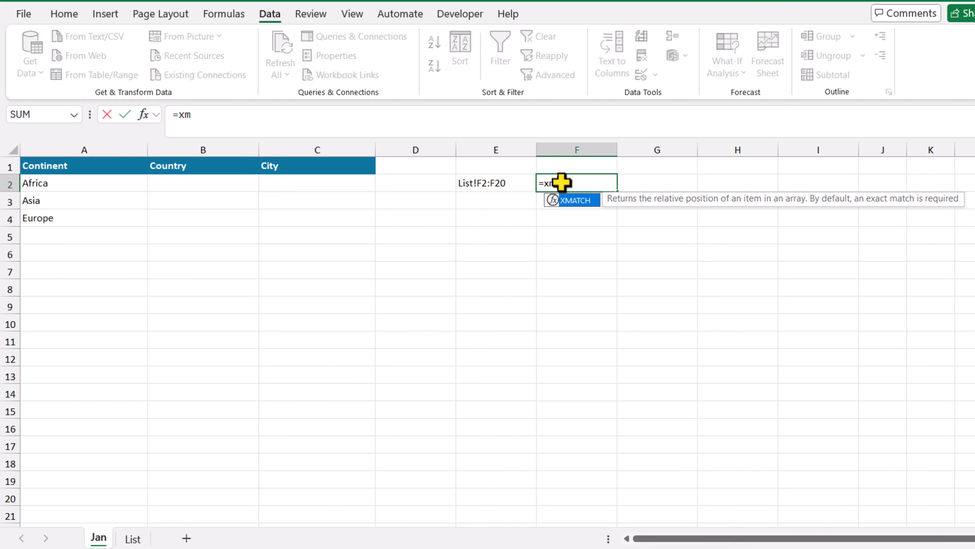
{"action": "type", "text": "atch("}
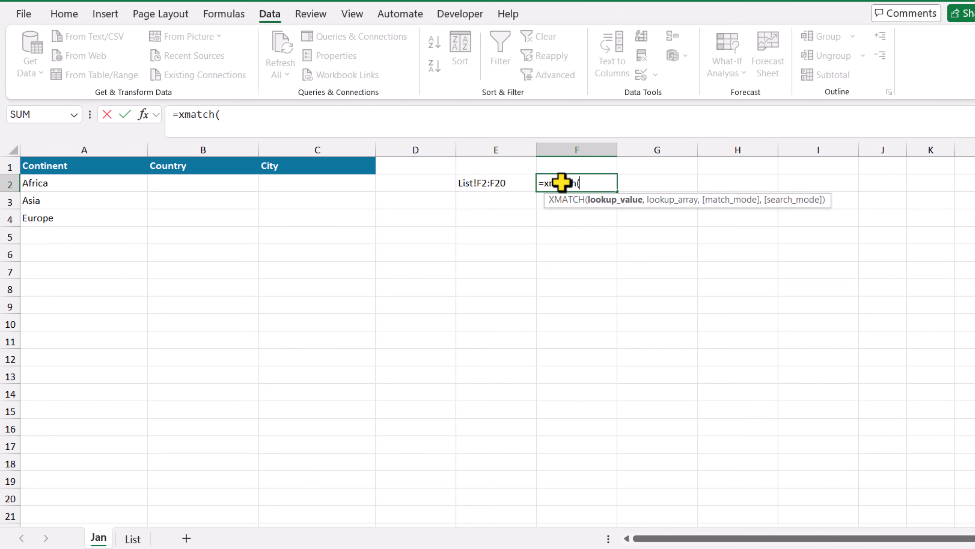
{"action": "left_click", "coordinate": [100, 186]}
{"action": "type", "text": ","}
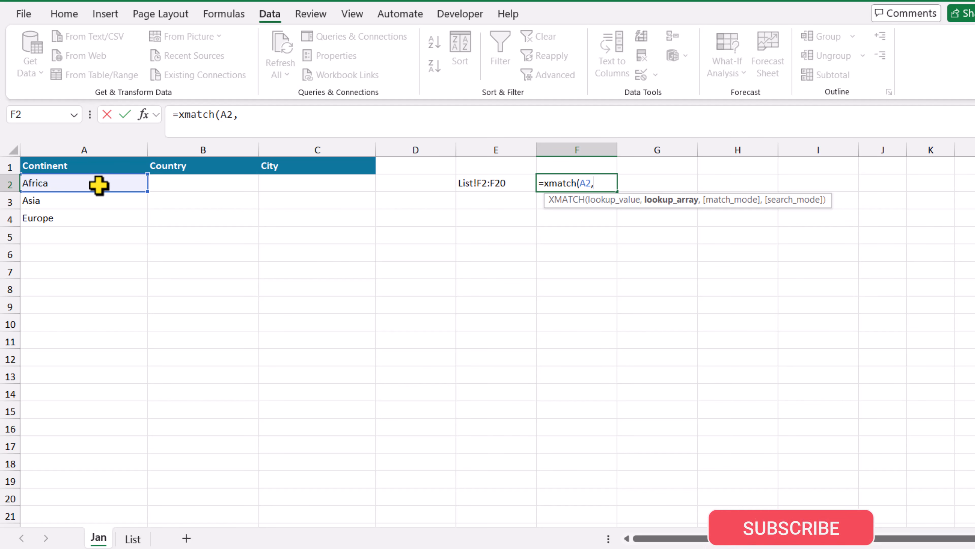
{"action": "left_click", "coordinate": [135, 538]}
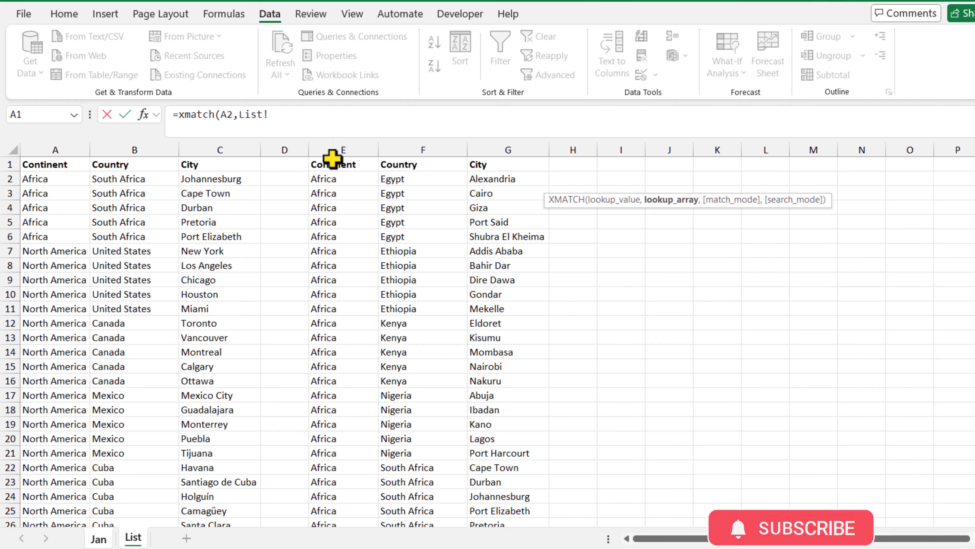
{"action": "left_click", "coordinate": [333, 148]}
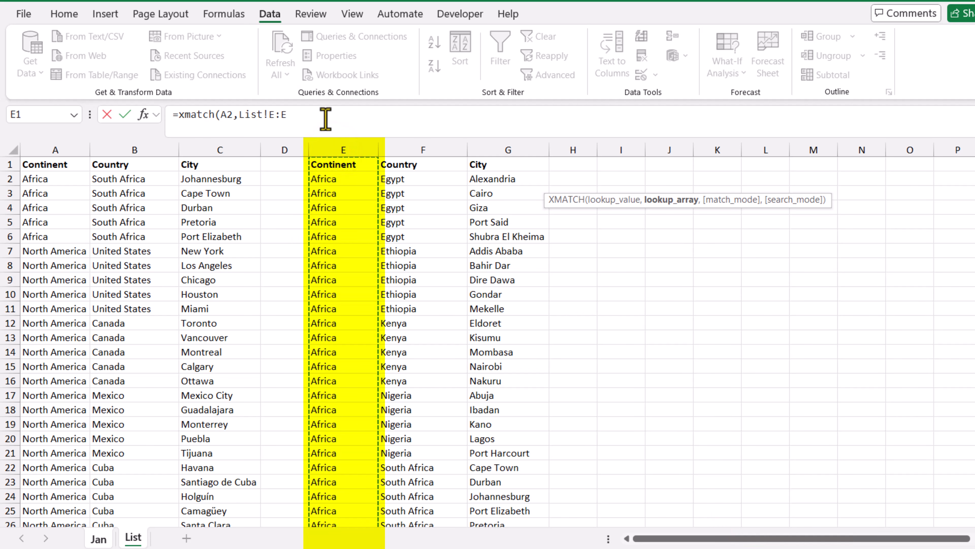
{"action": "type", "text": ","}
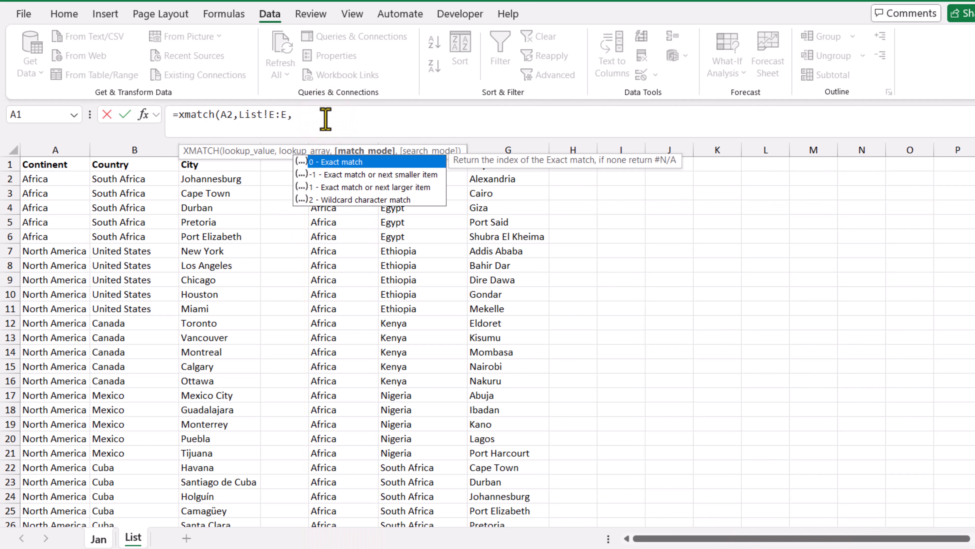
{"action": "double_click", "coordinate": [326, 163]}
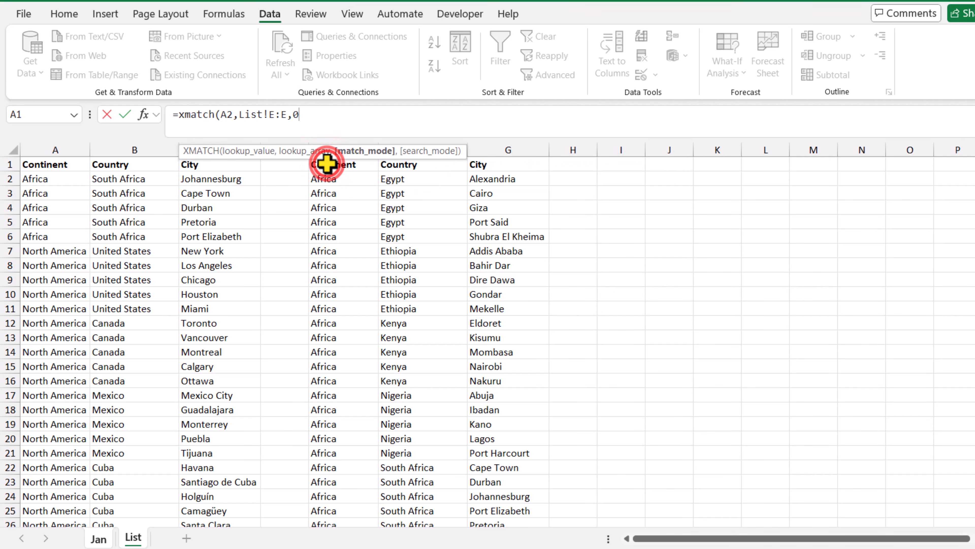
{"action": "type", "text": ","}
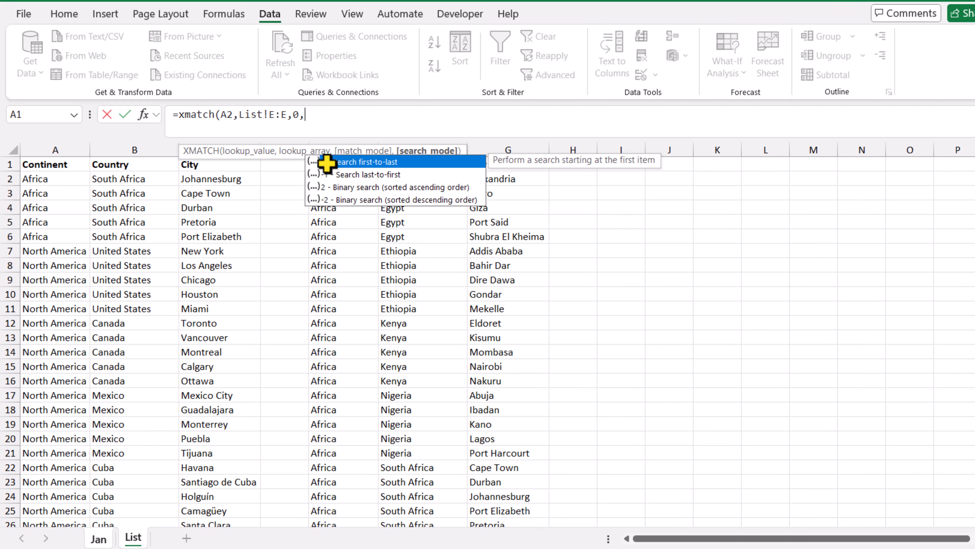
{"action": "type", "text": "1"}
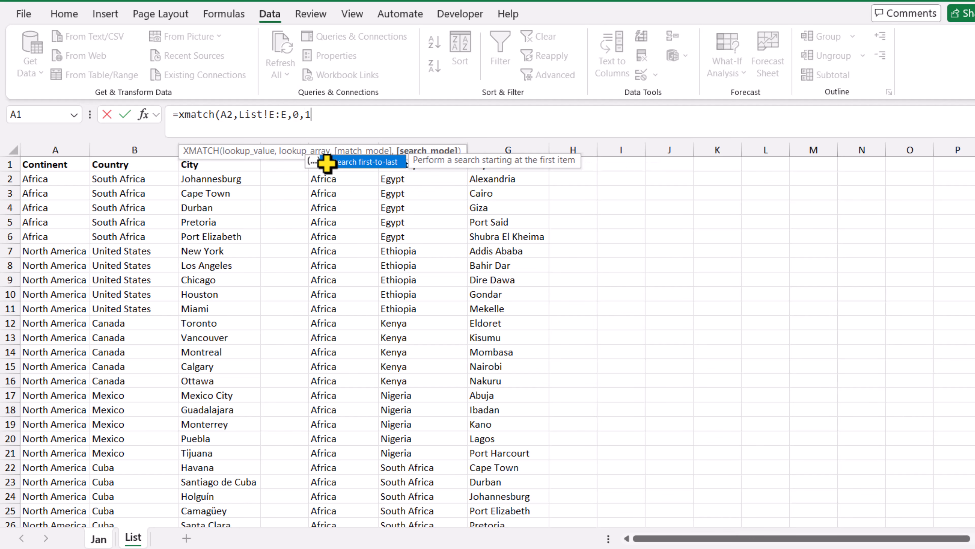
{"action": "type", "text": ")"}
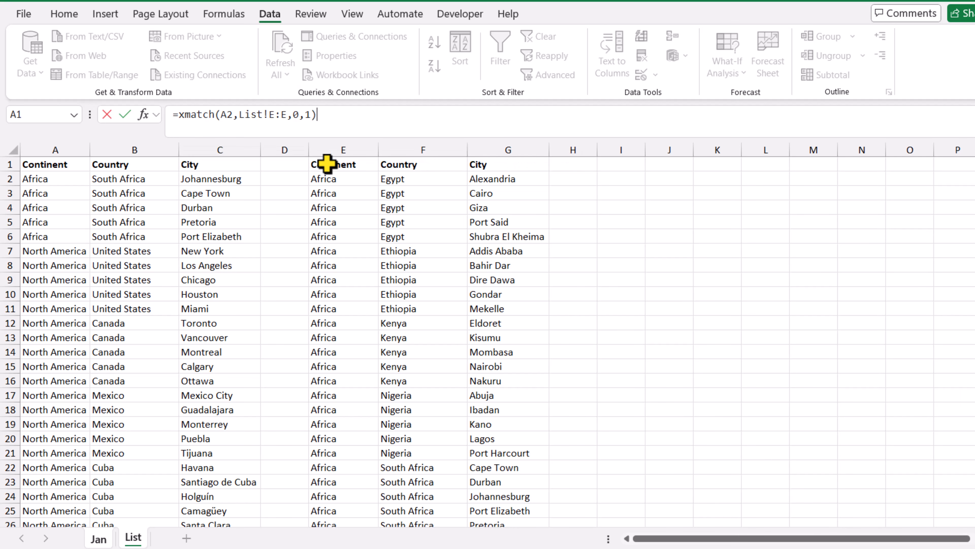
{"action": "key", "text": "Return"}
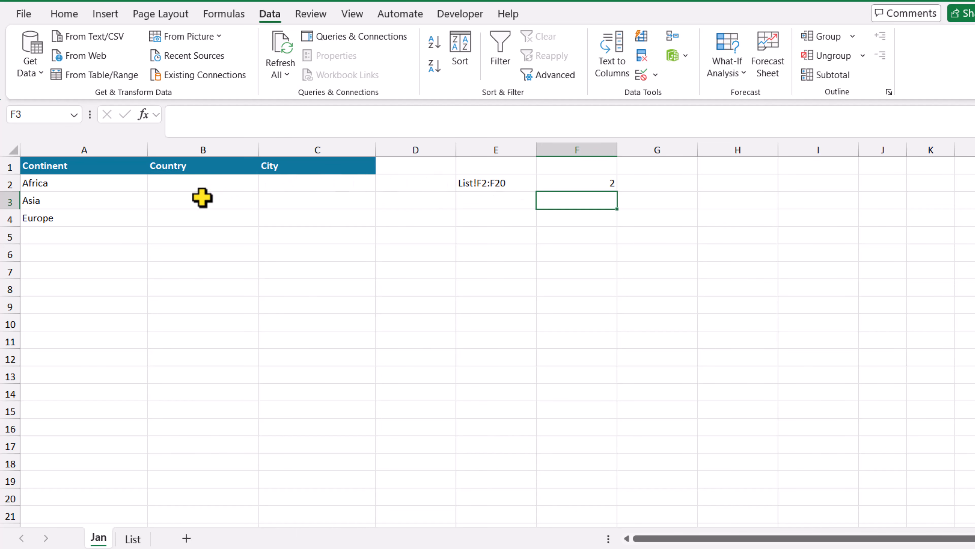
Pick Asia from the Continent dropdown in A2 and check the first Asia row in the sorted list on the List sheet
{"action": "left_click", "coordinate": [127, 184]}
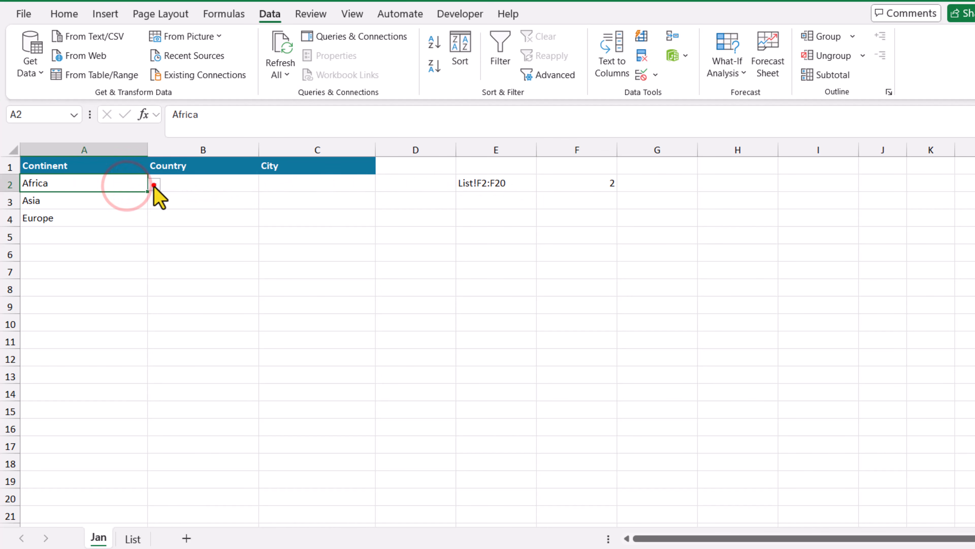
{"action": "left_click", "coordinate": [154, 185]}
{"action": "left_click", "coordinate": [123, 211]}
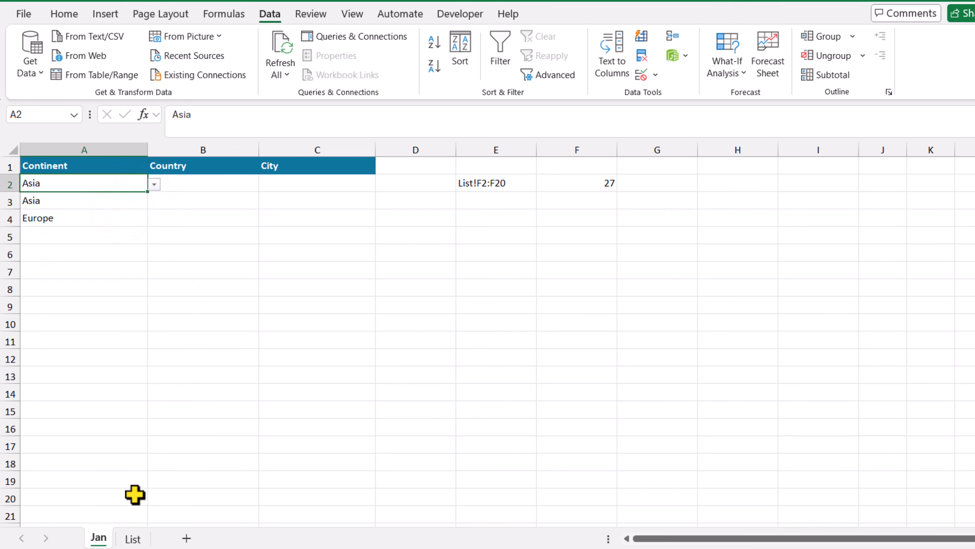
{"action": "left_click", "coordinate": [135, 538]}
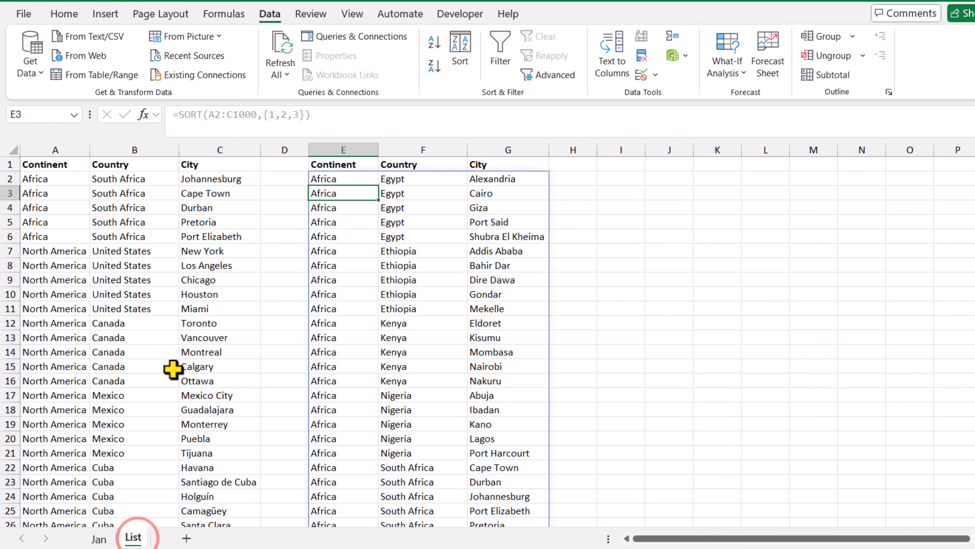
{"action": "scroll", "coordinate": [48, 377], "scroll_direction": "down", "scroll_amount": 3}
{"action": "left_click", "coordinate": [9, 409]}
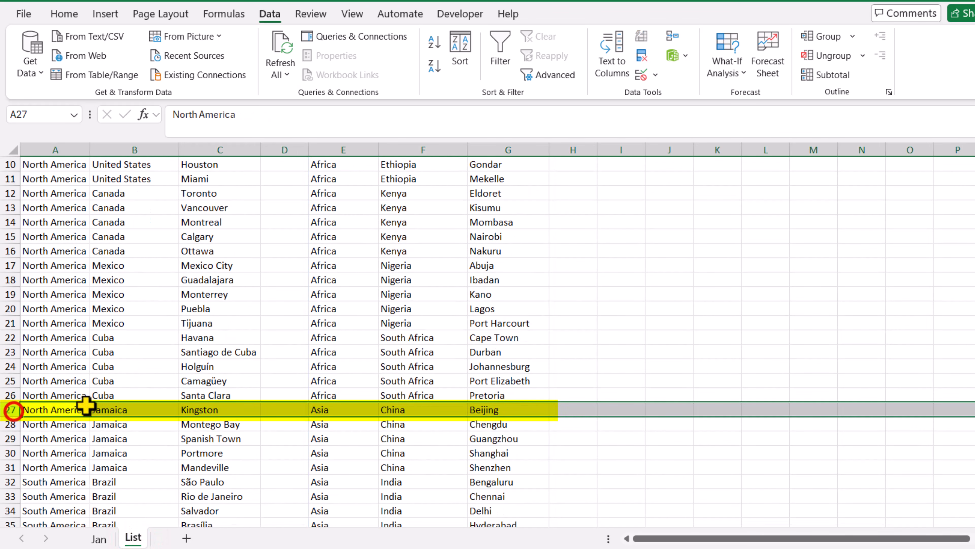
{"action": "left_click", "coordinate": [325, 410]}
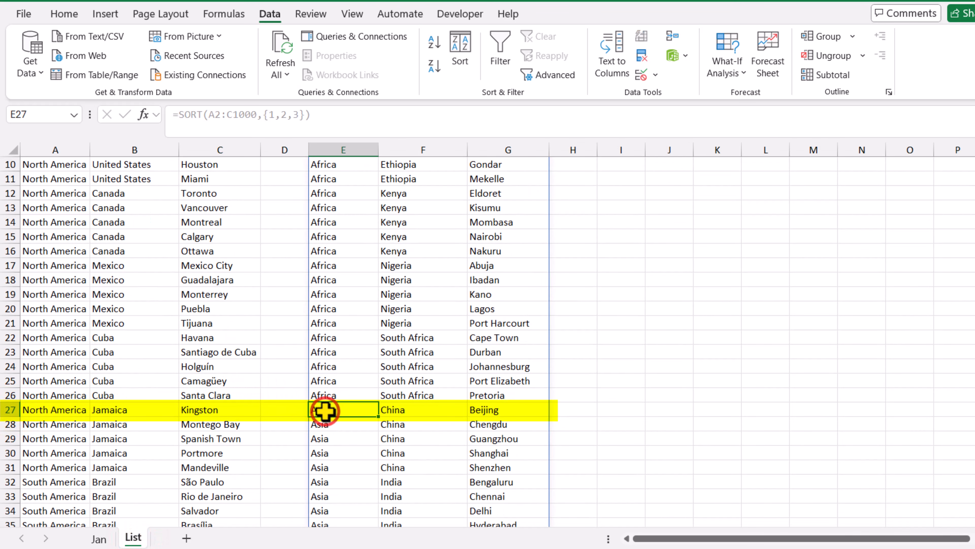
{"action": "left_click", "coordinate": [99, 539]}
Replace the 2 in E2's formula with XMATCH(A2,List!E:E,0,1) copied from F2
{"action": "left_click", "coordinate": [565, 182]}
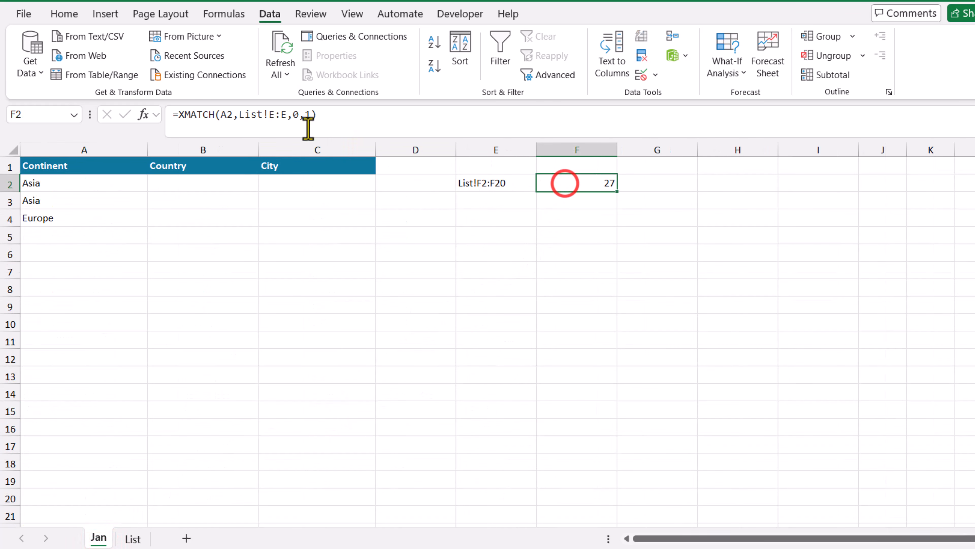
{"action": "left_click_drag", "start_coordinate": [321, 115], "coordinate": [179, 136]}
{"action": "key", "text": "ctrl+c"}
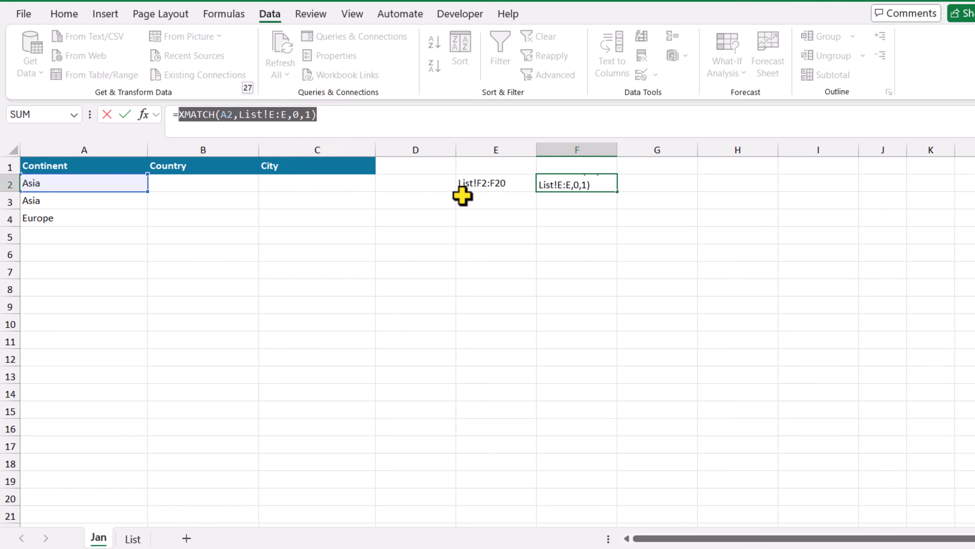
{"action": "key", "text": "Escape"}
{"action": "double_click", "coordinate": [469, 183]}
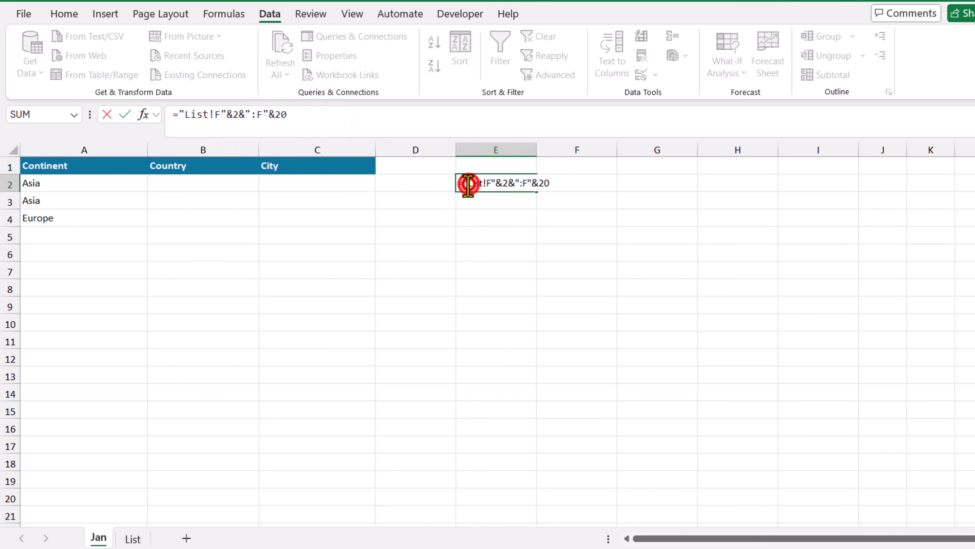
{"action": "double_click", "coordinate": [237, 115]}
{"action": "key", "text": "ctrl+v"}
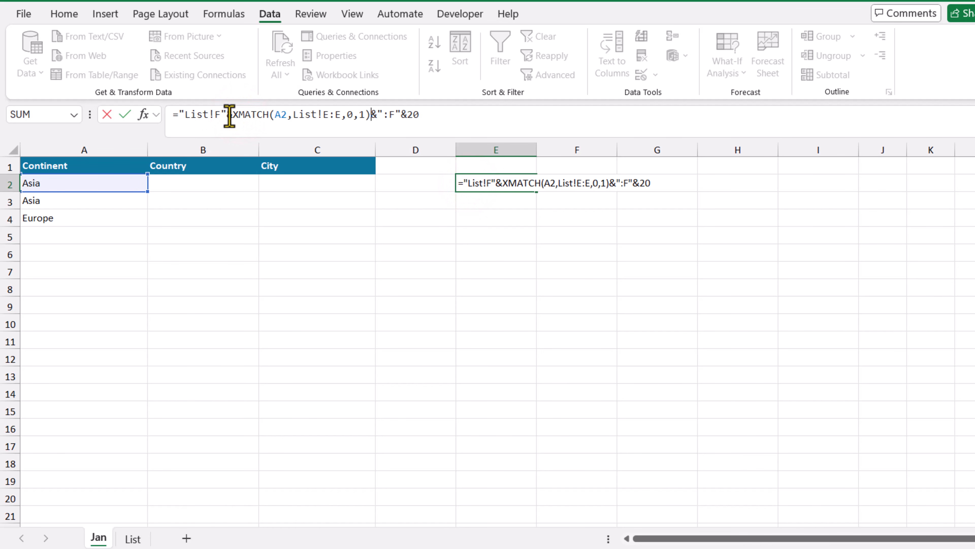
{"action": "key", "text": "Return"}
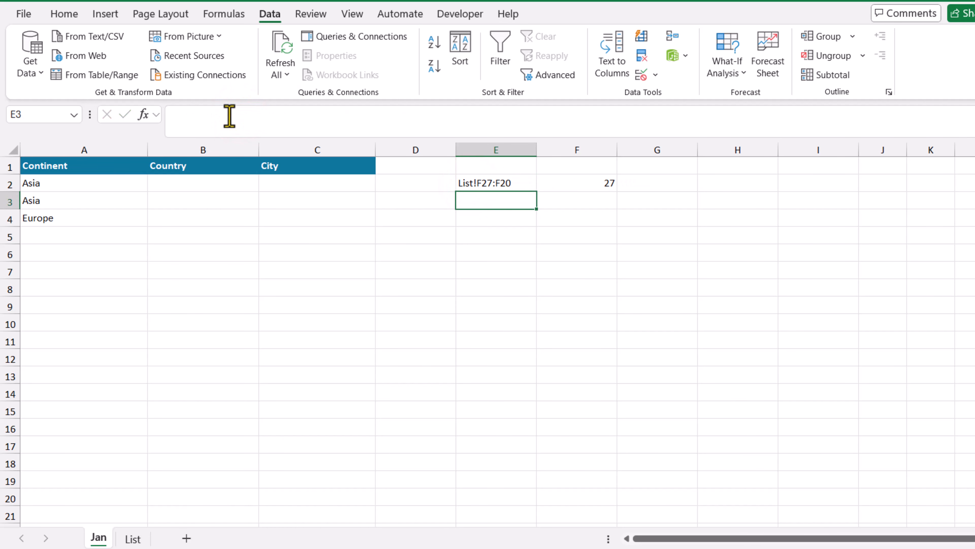
Set the search mode of the XMATCH formula in F2 to -1 so it searches last-to-first
{"action": "left_click", "coordinate": [553, 188]}
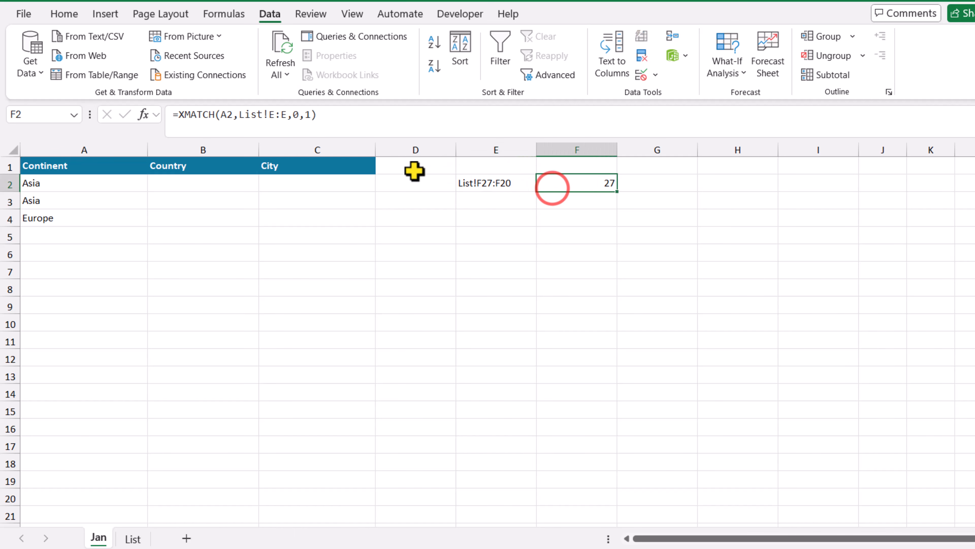
{"action": "left_click", "coordinate": [304, 115]}
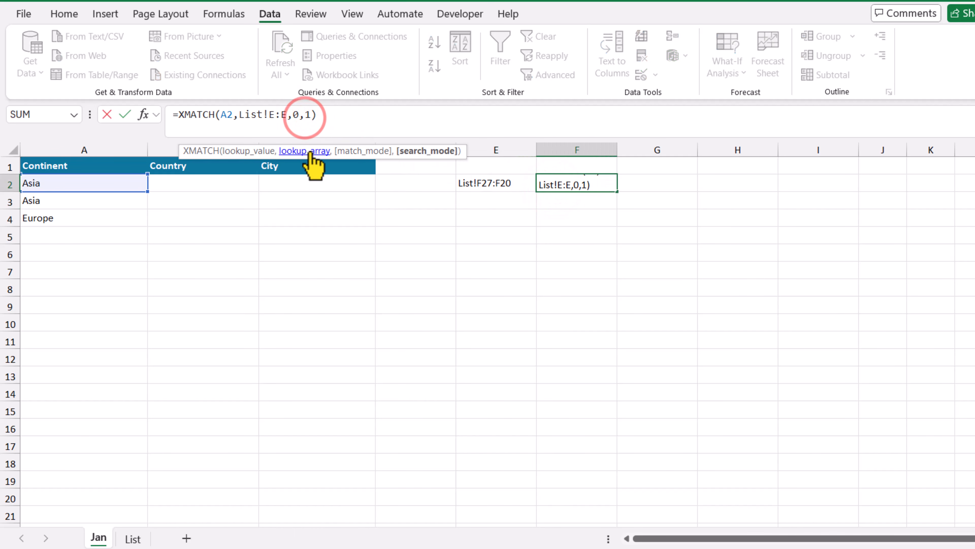
{"action": "type", "text": "-"}
{"action": "key", "text": "Return"}
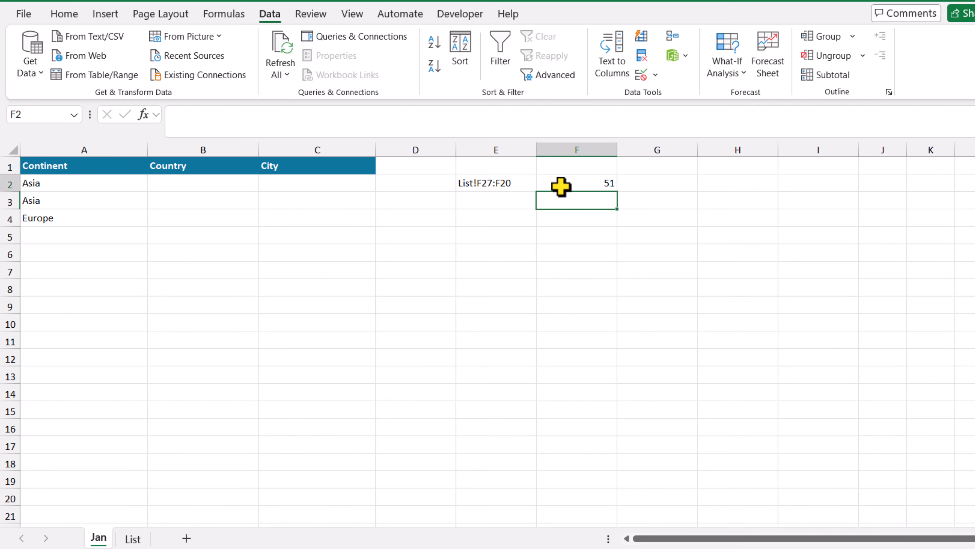
Replace the 20 in E2's formula with XMATCH(A2,List!E:E,0,-1) copied from F2
{"action": "left_click", "coordinate": [561, 186]}
{"action": "left_click_drag", "start_coordinate": [367, 117], "coordinate": [174, 123]}
{"action": "key", "text": "ctrl+c"}
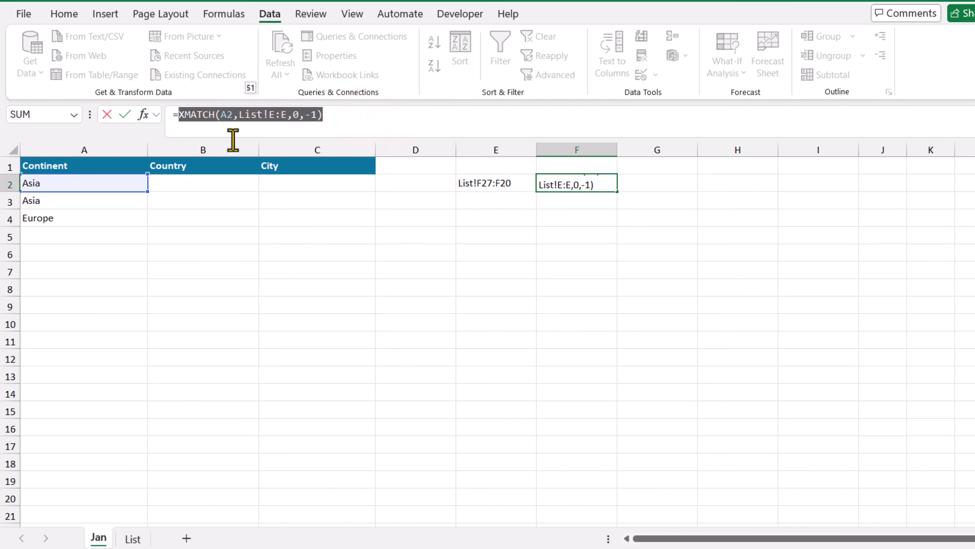
{"action": "key", "text": "Escape"}
{"action": "double_click", "coordinate": [471, 181]}
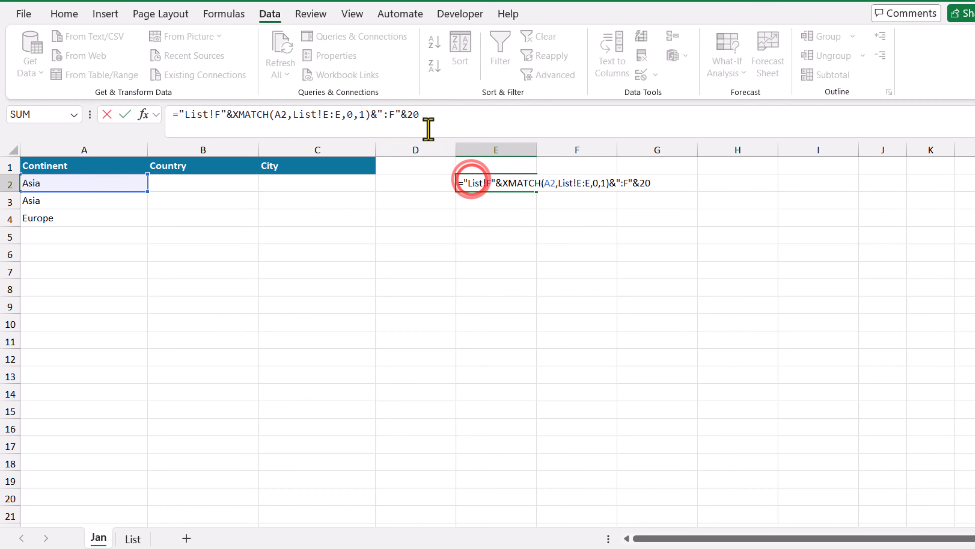
{"action": "left_click_drag", "start_coordinate": [420, 116], "coordinate": [406, 117]}
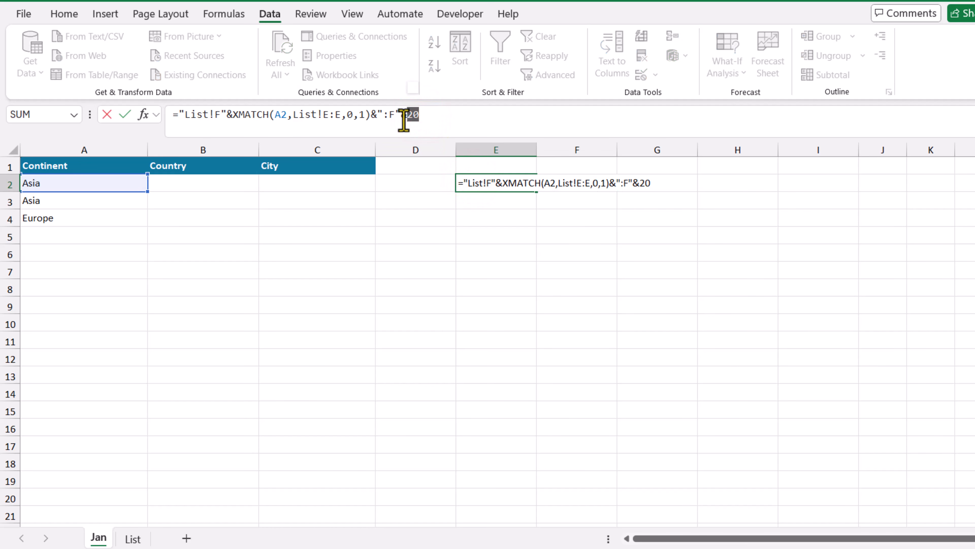
{"action": "key", "text": "ctrl+v"}
{"action": "key", "text": "Return"}
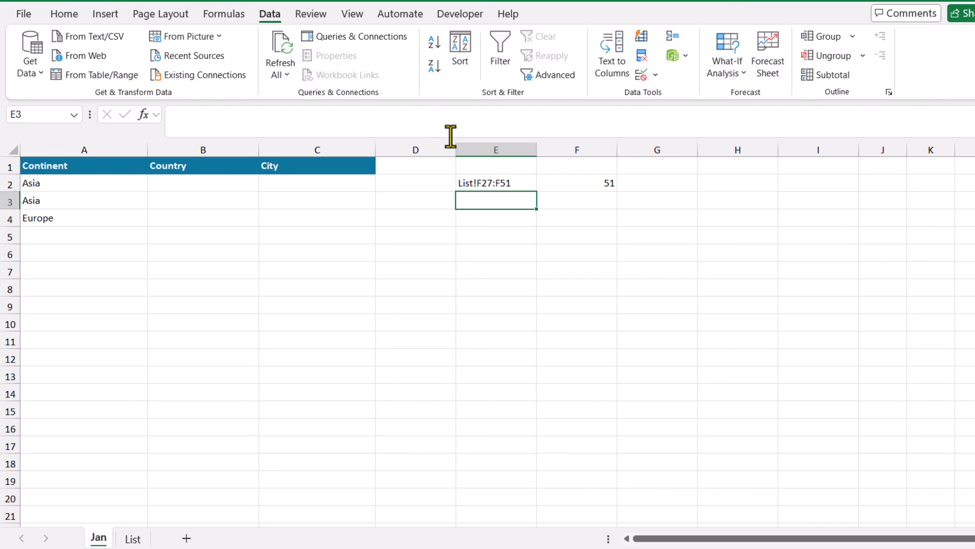
Wrap the whole reference text in E2's formula in INDIRECT
{"action": "left_click", "coordinate": [499, 182]}
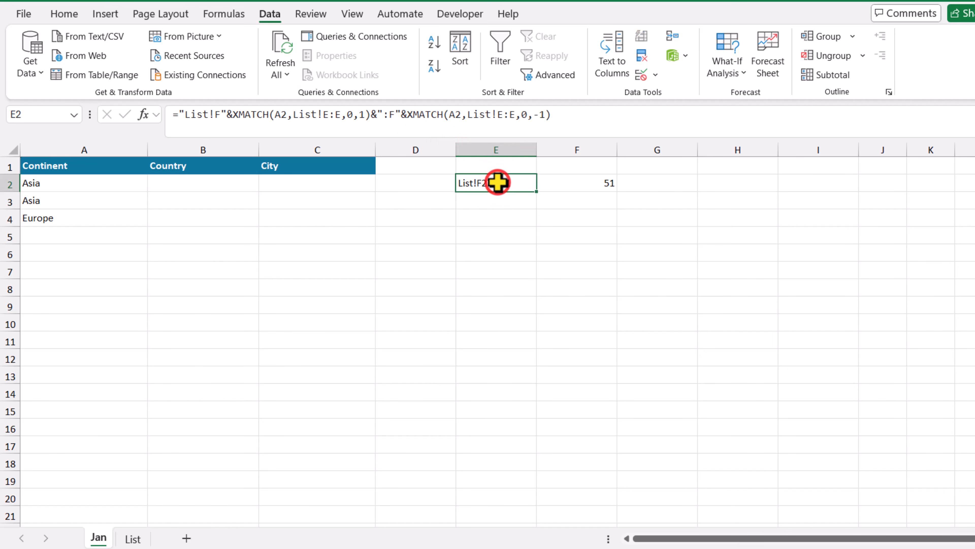
{"action": "left_click", "coordinate": [179, 113]}
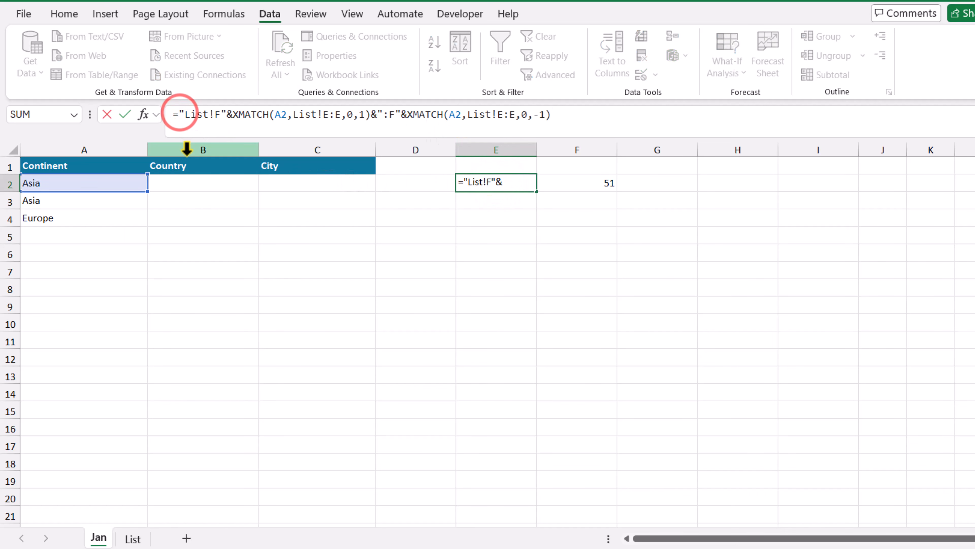
{"action": "type", "text": "indirect"}
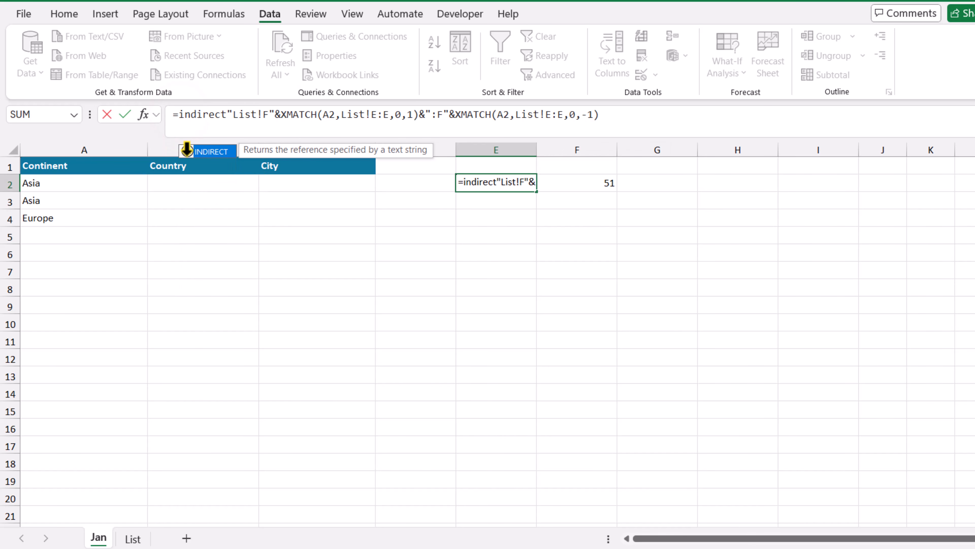
{"action": "type", "text": "("}
{"action": "left_click", "coordinate": [629, 123]}
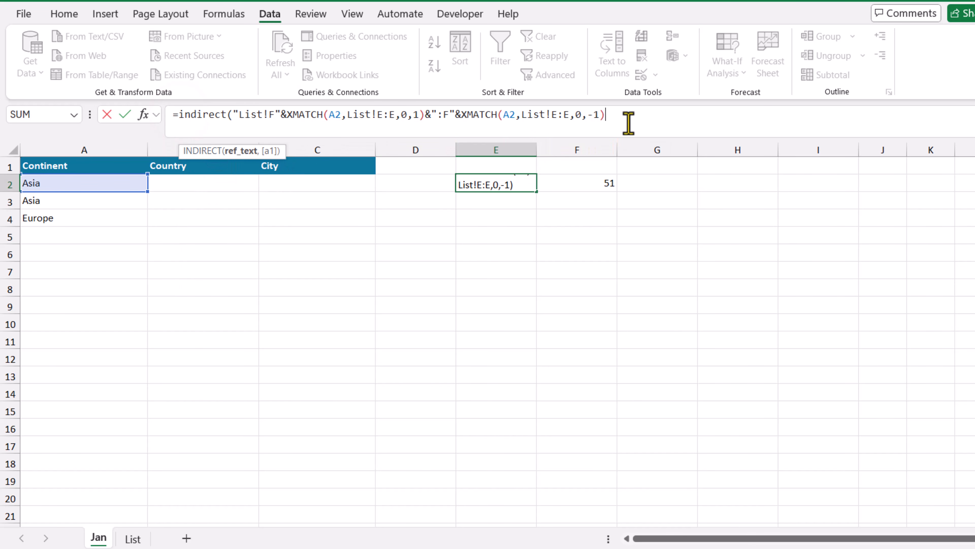
{"action": "type", "text": ")"}
{"action": "key", "text": "Return"}
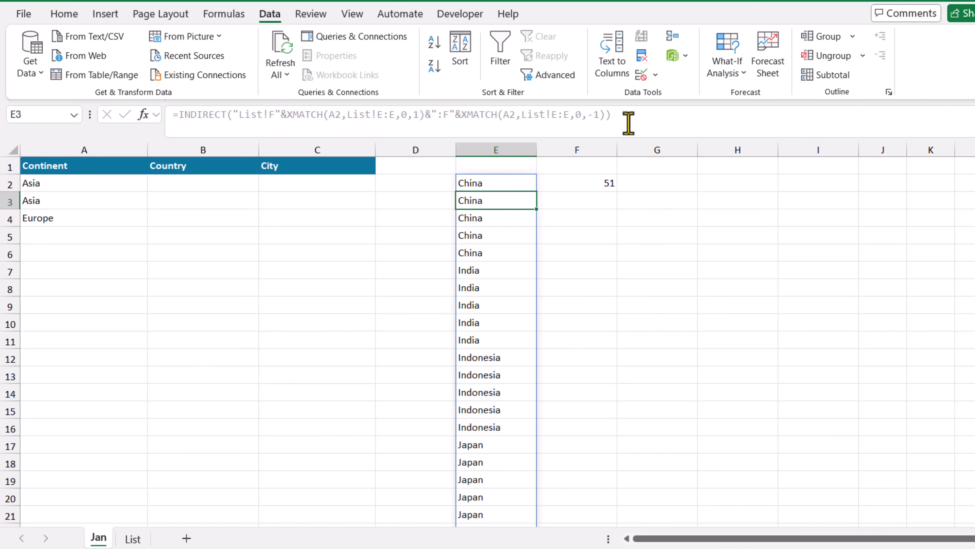
Add List data validation to B2:B21 in the Country column, using the INDIRECT formula copied from E2 as the source
{"action": "left_click", "coordinate": [511, 183]}
{"action": "left_click_drag", "start_coordinate": [625, 114], "coordinate": [123, 130]}
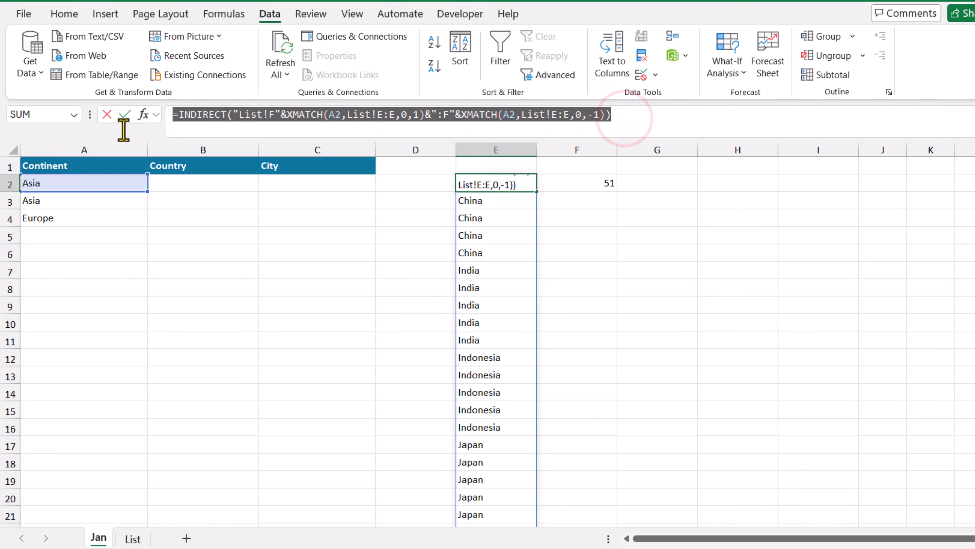
{"action": "key", "text": "Escape"}
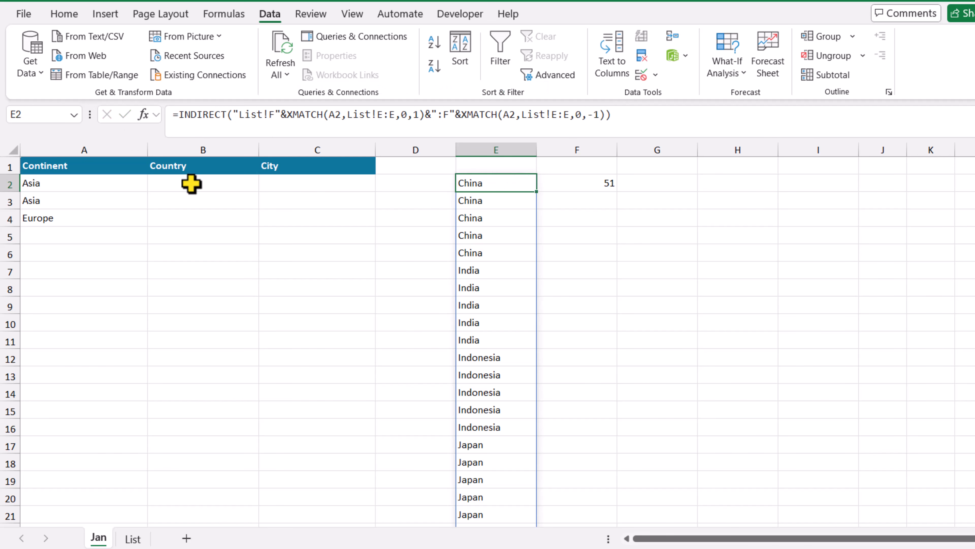
{"action": "left_click", "coordinate": [192, 182]}
{"action": "left_click_drag", "start_coordinate": [191, 183], "coordinate": [194, 516]}
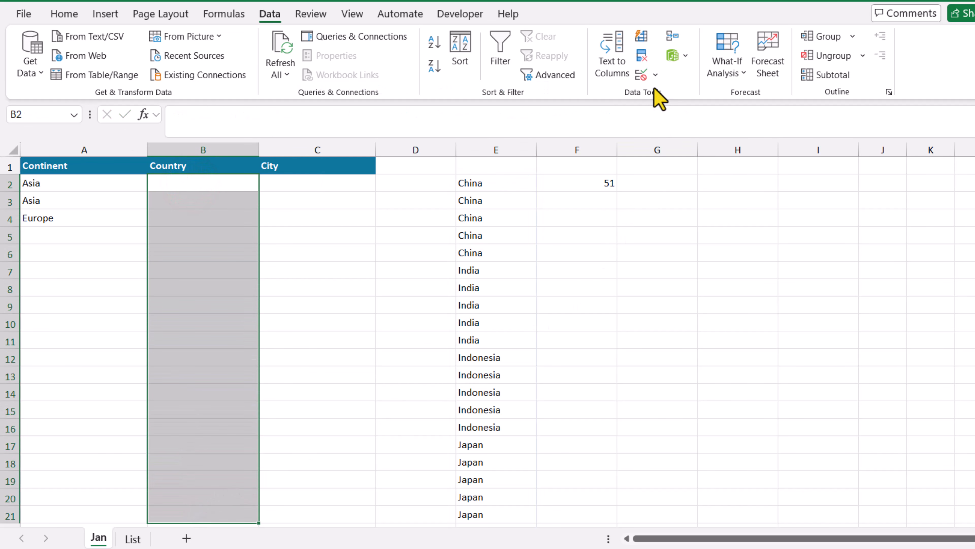
{"action": "left_click", "coordinate": [656, 75]}
{"action": "left_click", "coordinate": [661, 93]}
{"action": "left_click", "coordinate": [599, 213]}
{"action": "left_click", "coordinate": [572, 258]}
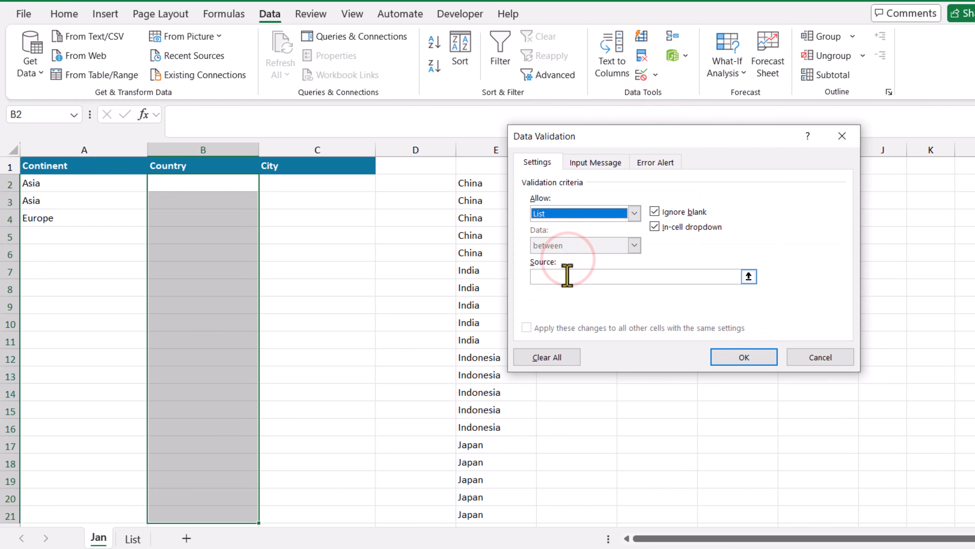
{"action": "left_click", "coordinate": [568, 274]}
{"action": "key", "text": "ctrl+v"}
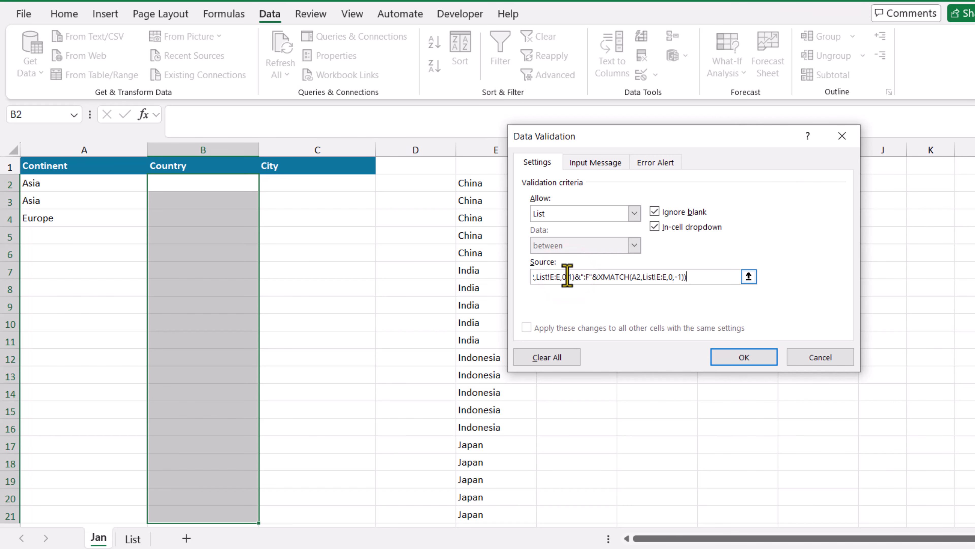
{"action": "left_click", "coordinate": [738, 365]}
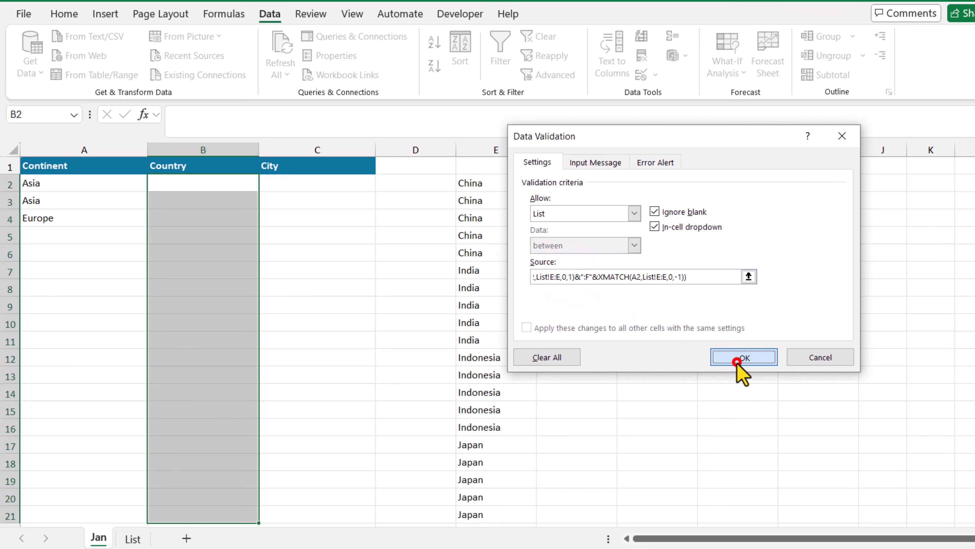
Pick China in B2 and Indonesia in B3 from the dropdowns, and set row 5 to North America and Mexico
{"action": "left_click", "coordinate": [265, 184]}
{"action": "left_click", "coordinate": [245, 200]}
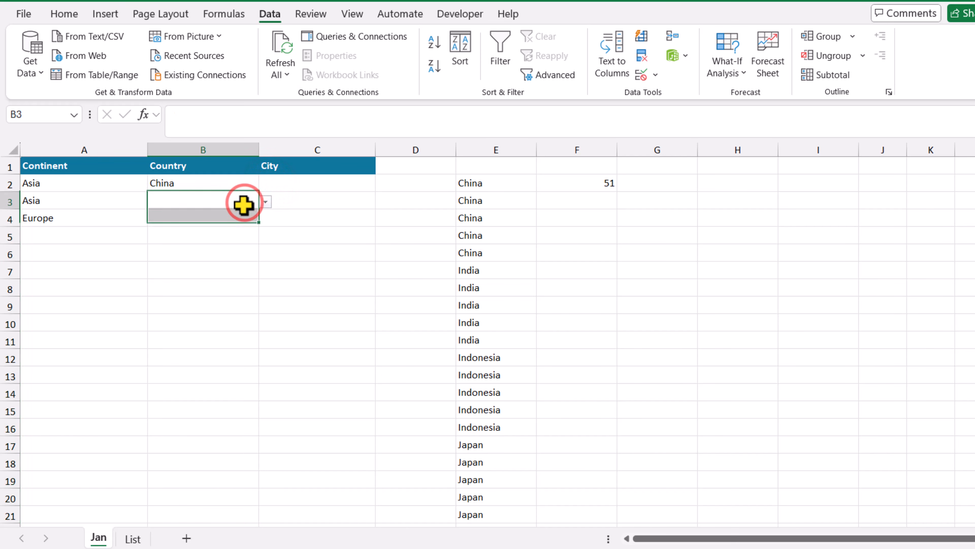
{"action": "left_click", "coordinate": [98, 233]}
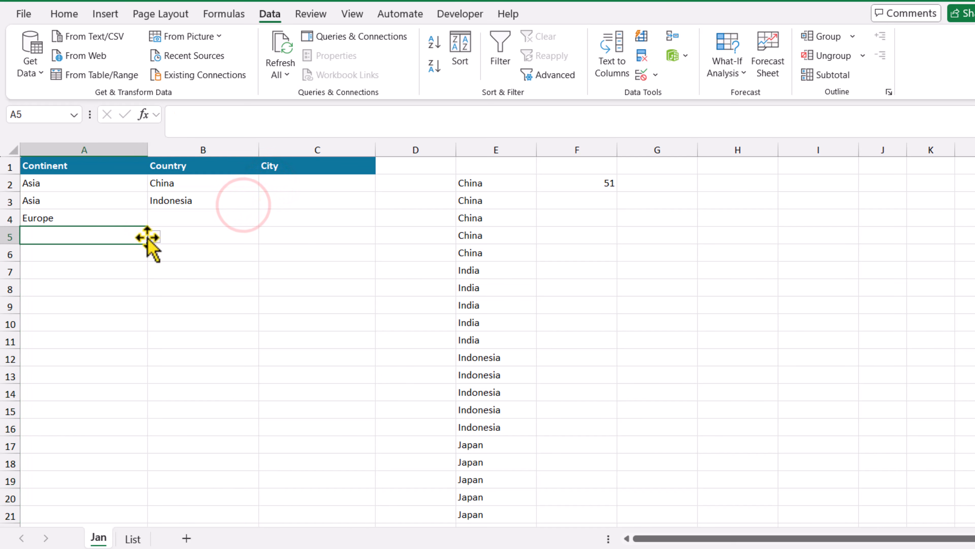
{"action": "left_click", "coordinate": [153, 238]}
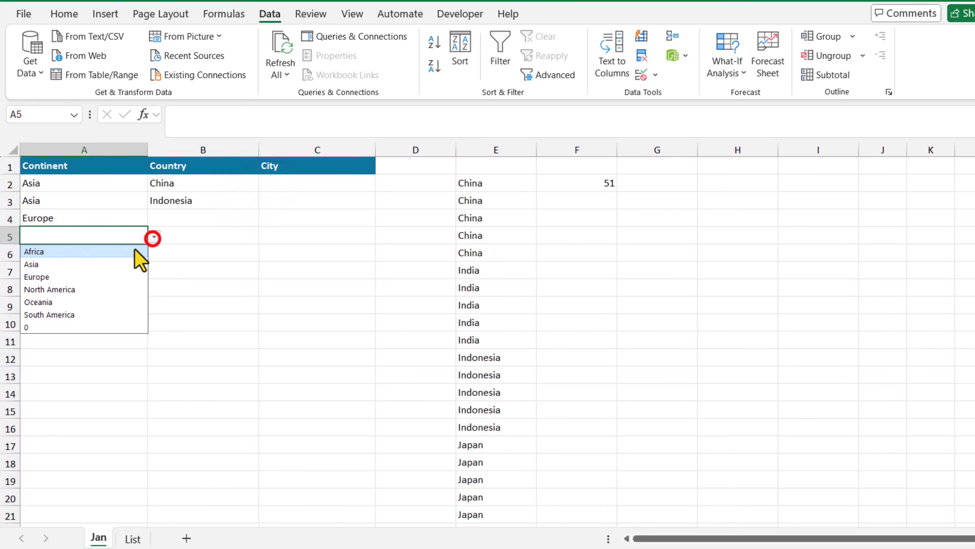
{"action": "left_click", "coordinate": [110, 288]}
{"action": "left_click", "coordinate": [206, 233]}
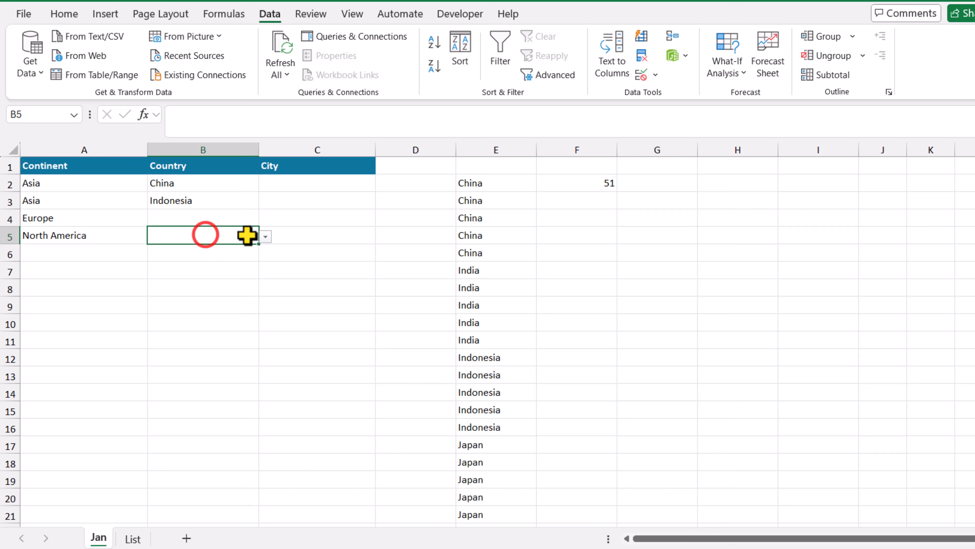
{"action": "left_click", "coordinate": [266, 236]}
{"action": "left_click", "coordinate": [206, 283]}
Pick Germany from the Country dropdown in B4
{"action": "left_click", "coordinate": [213, 218]}
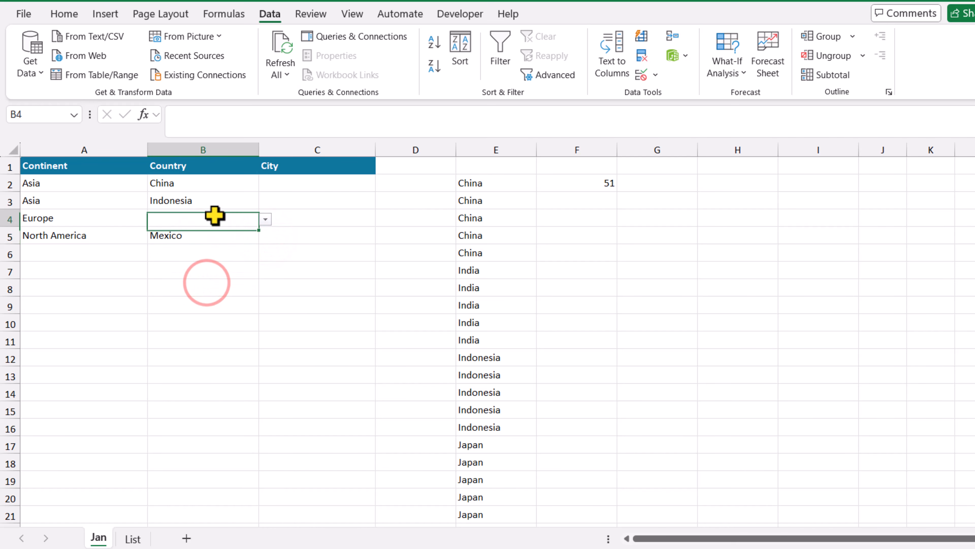
{"action": "left_click", "coordinate": [266, 218]}
{"action": "left_click", "coordinate": [226, 247]}
{"action": "left_click", "coordinate": [574, 230]}
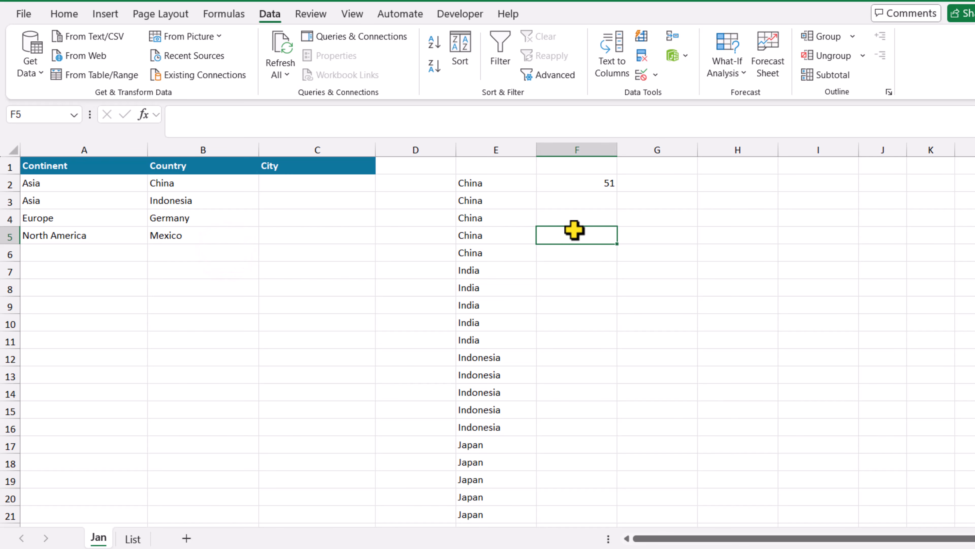
Change both quoted column references in E2's INDIRECT formula to G, giving "List!G" and ":G"
{"action": "left_click", "coordinate": [514, 185]}
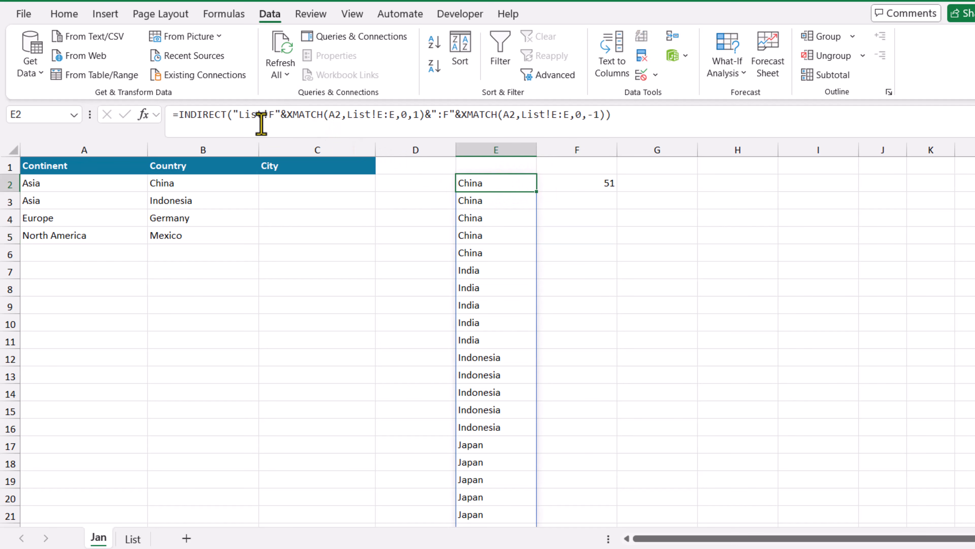
{"action": "left_click", "coordinate": [275, 116]}
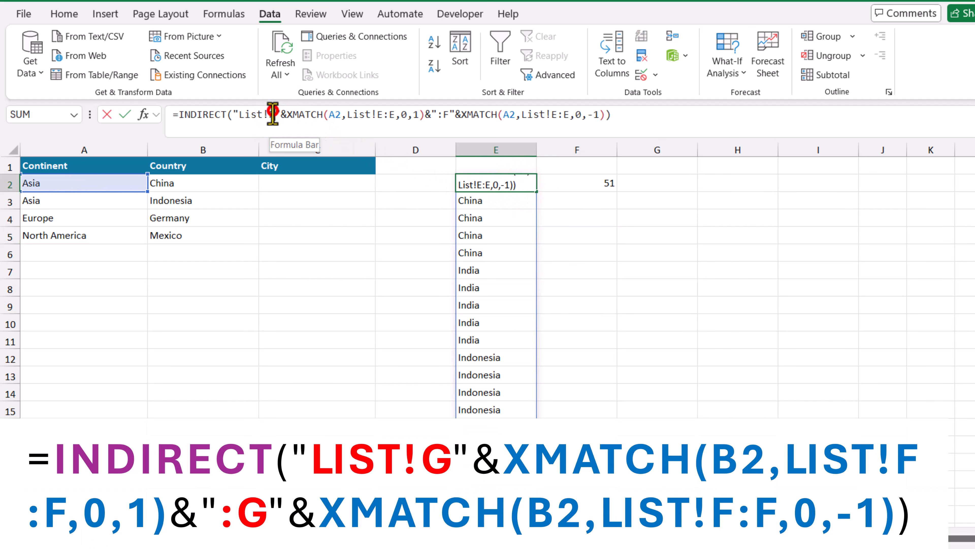
{"action": "key", "text": "BackSpace"}
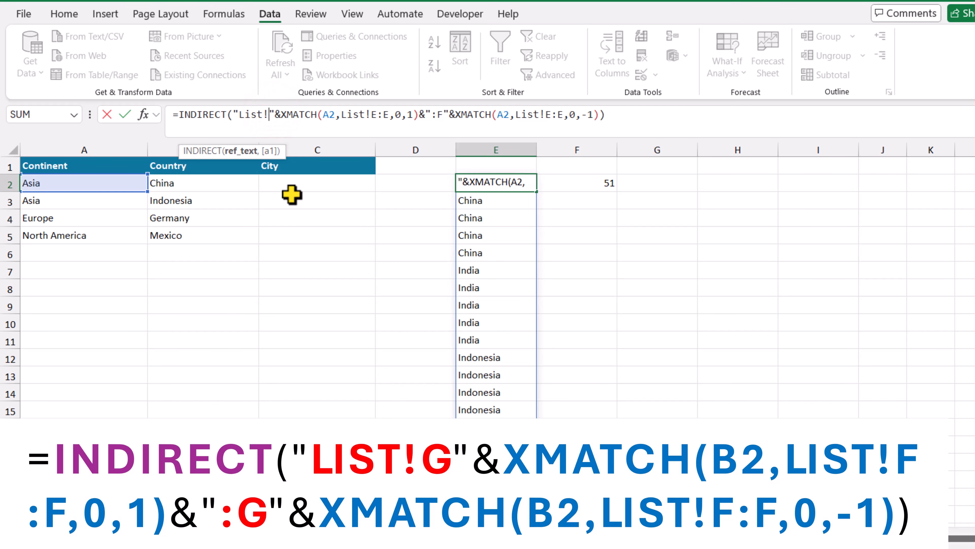
{"action": "type", "text": "G"}
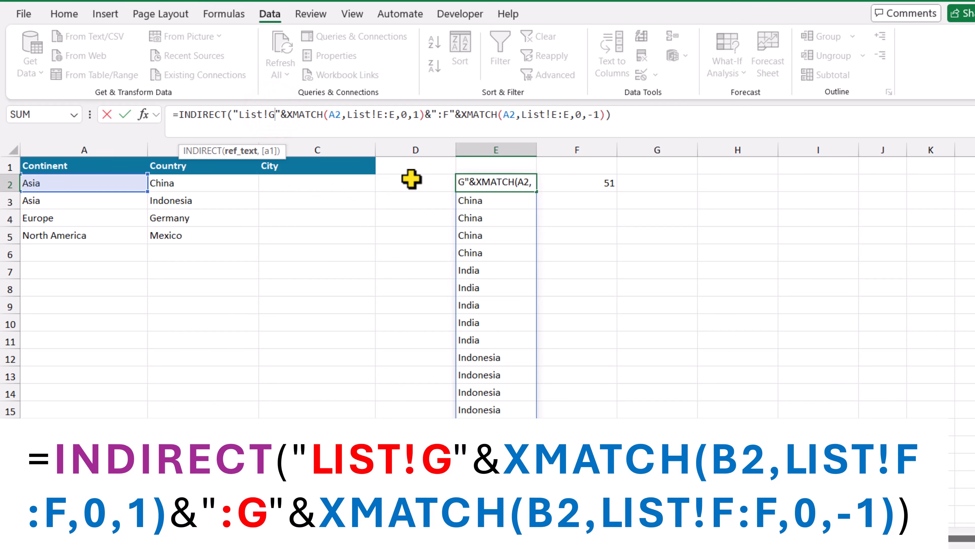
{"action": "left_click", "coordinate": [448, 114]}
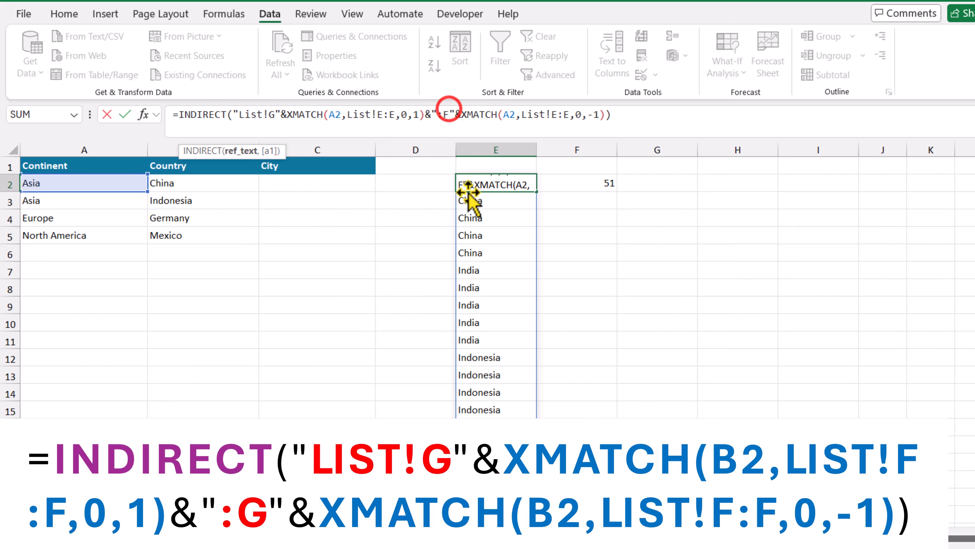
{"action": "key", "text": "BackSpace"}
{"action": "type", "text": "G"}
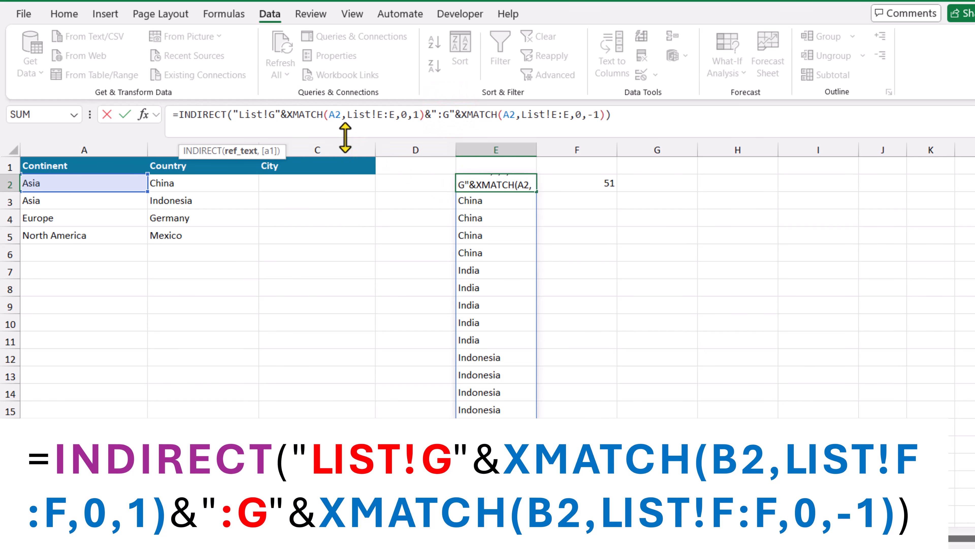
Change the lookup value in both XMATCH functions of E2's formula to B2
{"action": "left_click", "coordinate": [335, 114]}
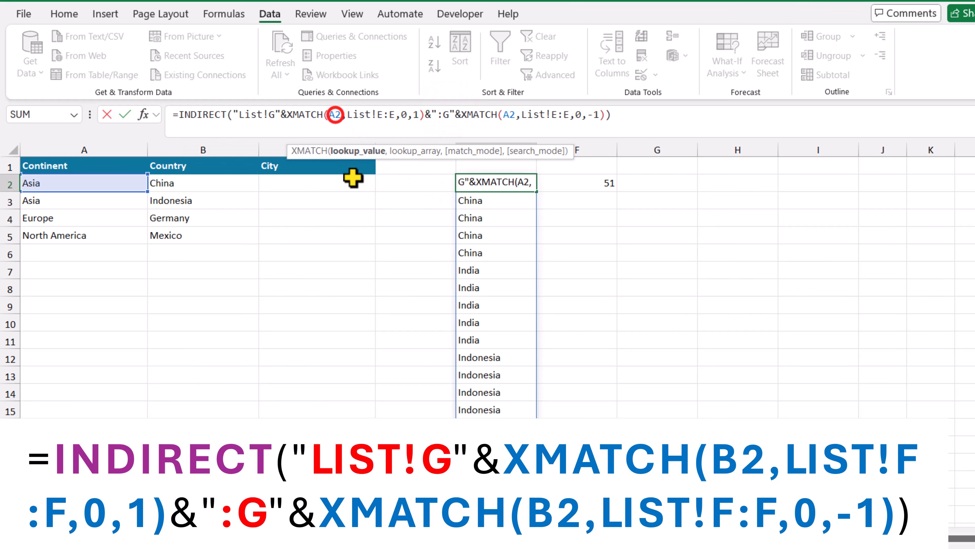
{"action": "key", "text": "BackSpace"}
{"action": "type", "text": "B"}
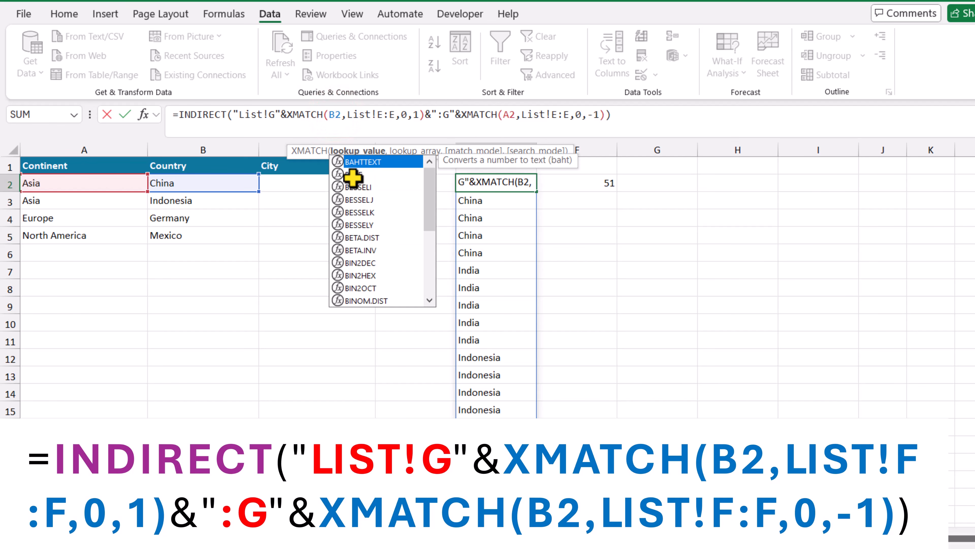
{"action": "left_click", "coordinate": [512, 114]}
{"action": "key", "text": "BackSpace"}
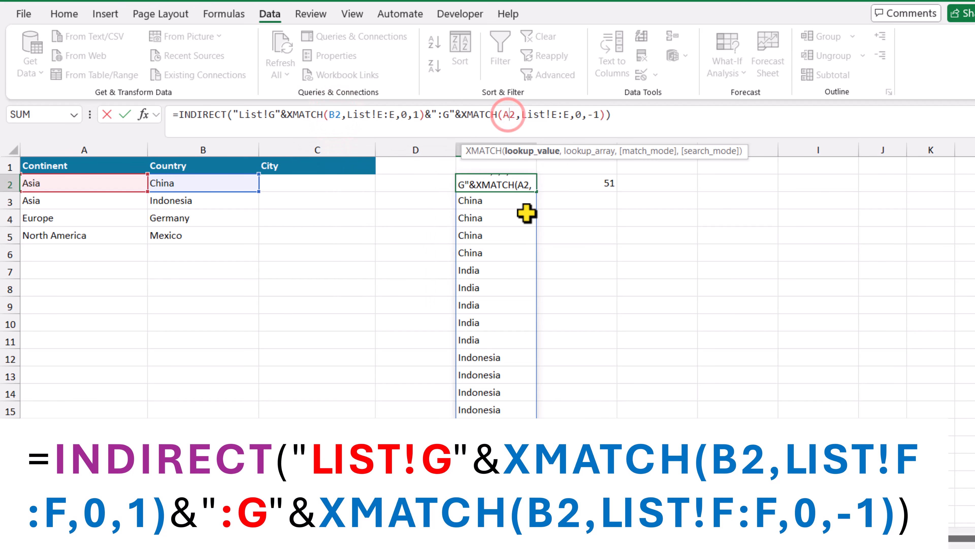
{"action": "type", "text": "B"}
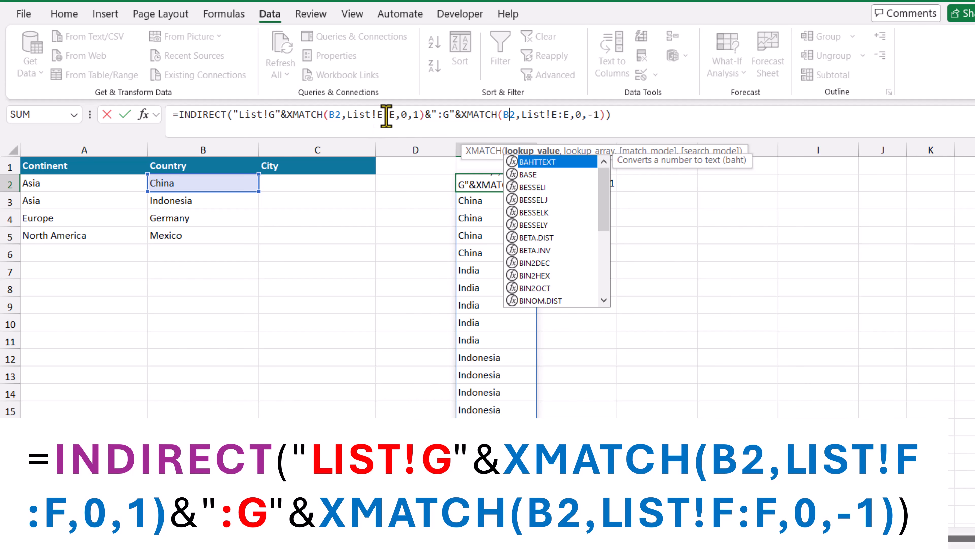
Change the lookup array in both XMATCH functions of E2's formula to List!F:F
{"action": "left_click", "coordinate": [384, 115]}
{"action": "key", "text": "BackSpace"}
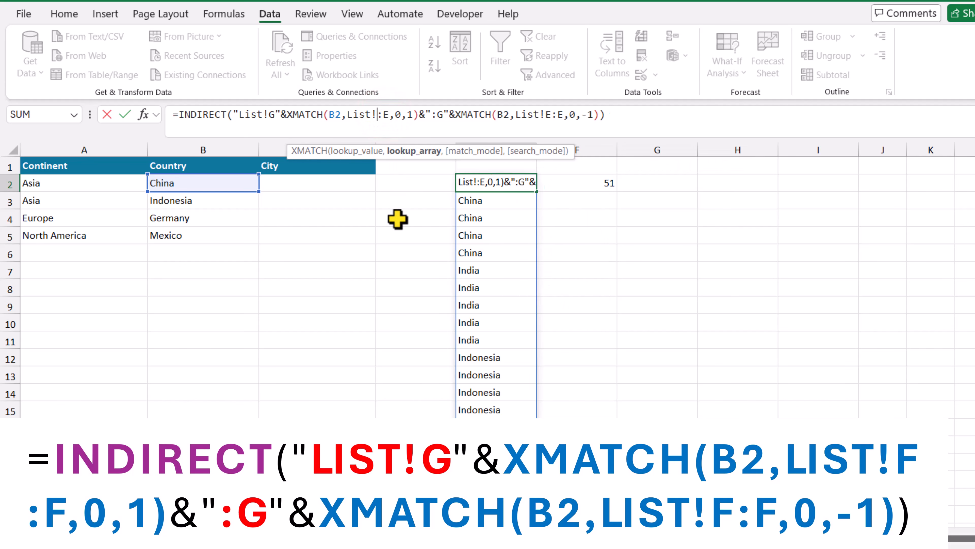
{"action": "type", "text": "F"}
{"action": "key", "text": "BackSpace"}
{"action": "type", "text": "F"}
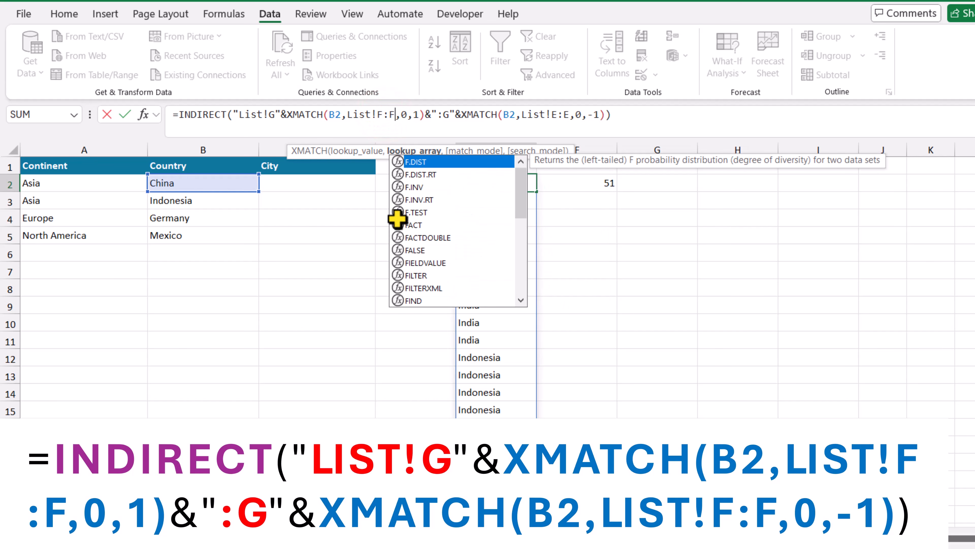
{"action": "left_click", "coordinate": [556, 115]}
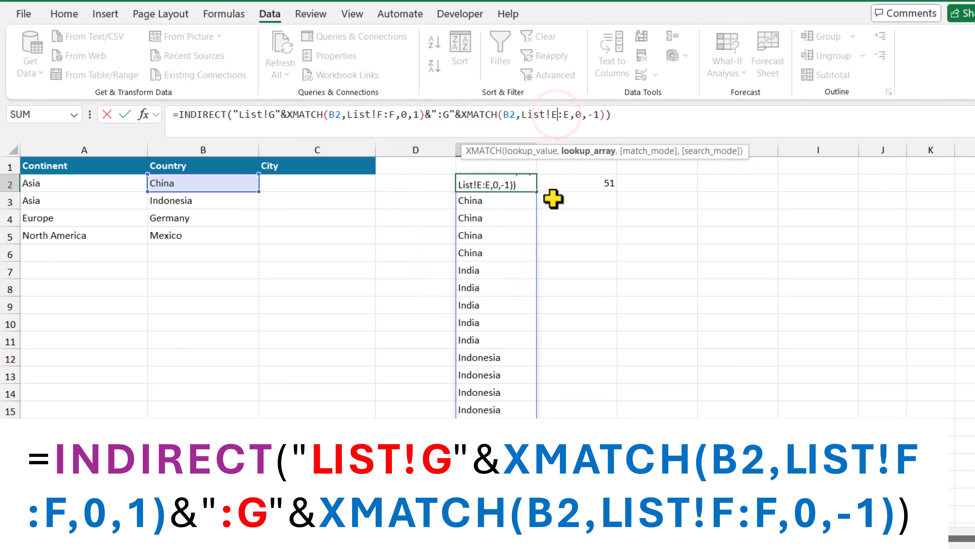
{"action": "type", "text": "F"}
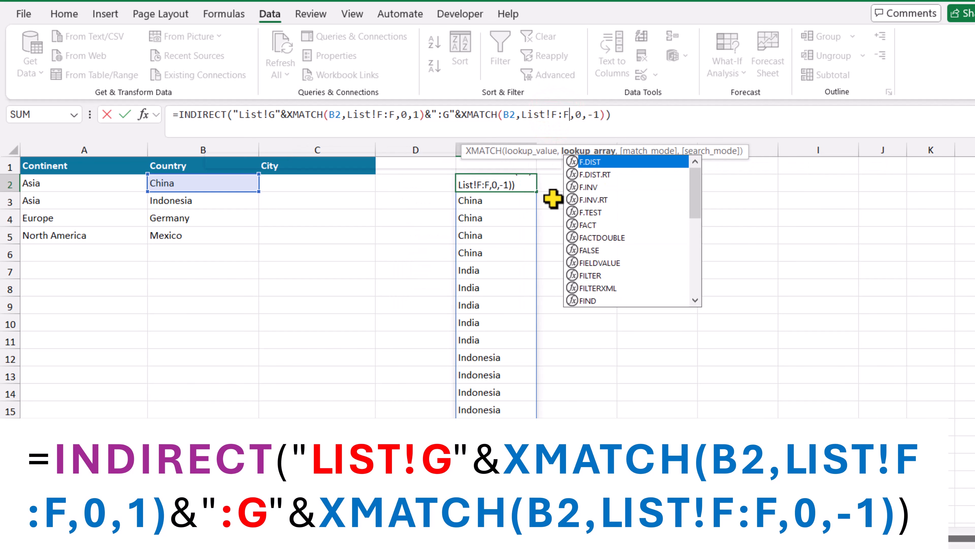
Commit E2's revised INDIRECT formula and copy its full text, leaving the cell unchanged
{"action": "key", "text": "Return"}
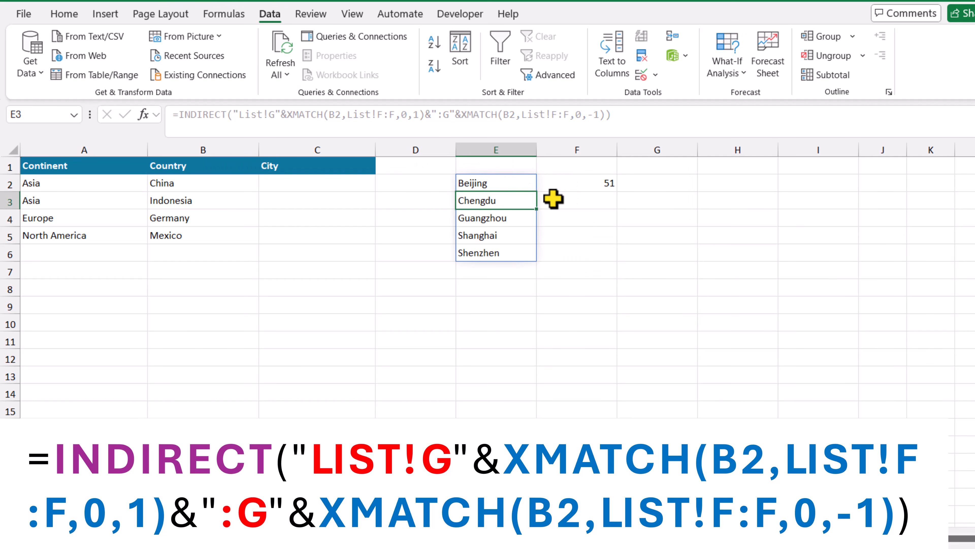
{"action": "left_click", "coordinate": [510, 183]}
{"action": "left_click", "coordinate": [637, 115]}
{"action": "left_click_drag", "start_coordinate": [600, 119], "coordinate": [105, 162]}
{"action": "key", "text": "ctrl+c"}
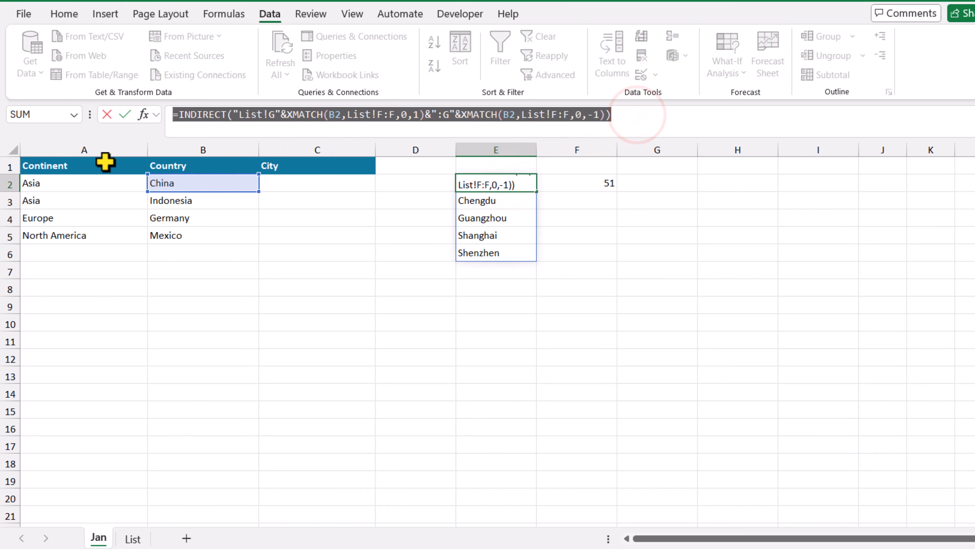
{"action": "key", "text": "Escape"}
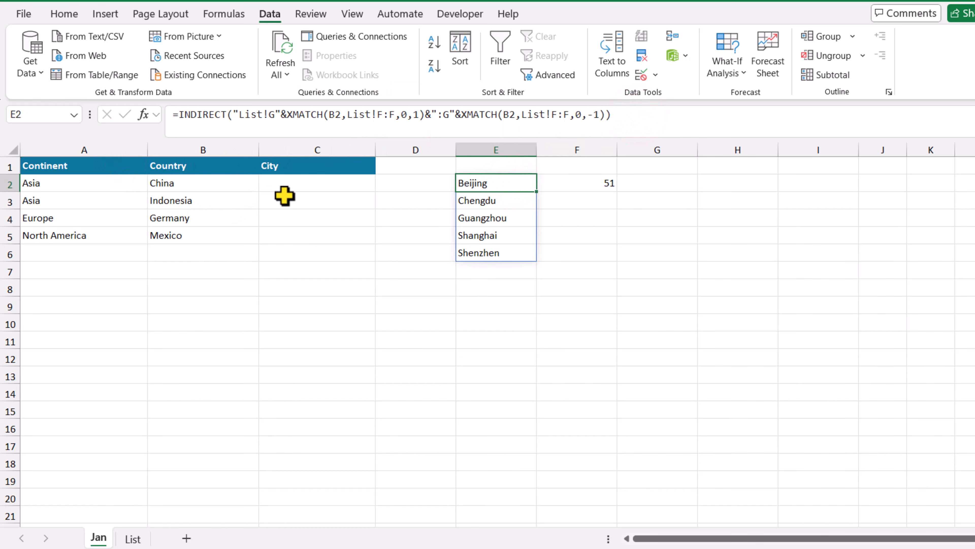
Apply List data validation to City cells C2:C21, using the copied INDIRECT formula as the source
{"action": "left_click", "coordinate": [287, 184]}
{"action": "left_click_drag", "start_coordinate": [287, 185], "coordinate": [298, 513]}
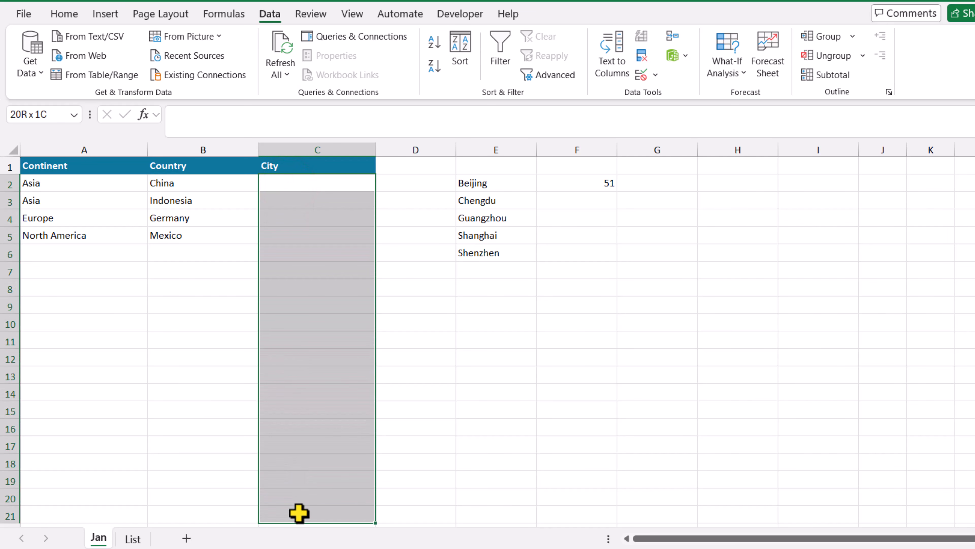
{"action": "left_click", "coordinate": [656, 75]}
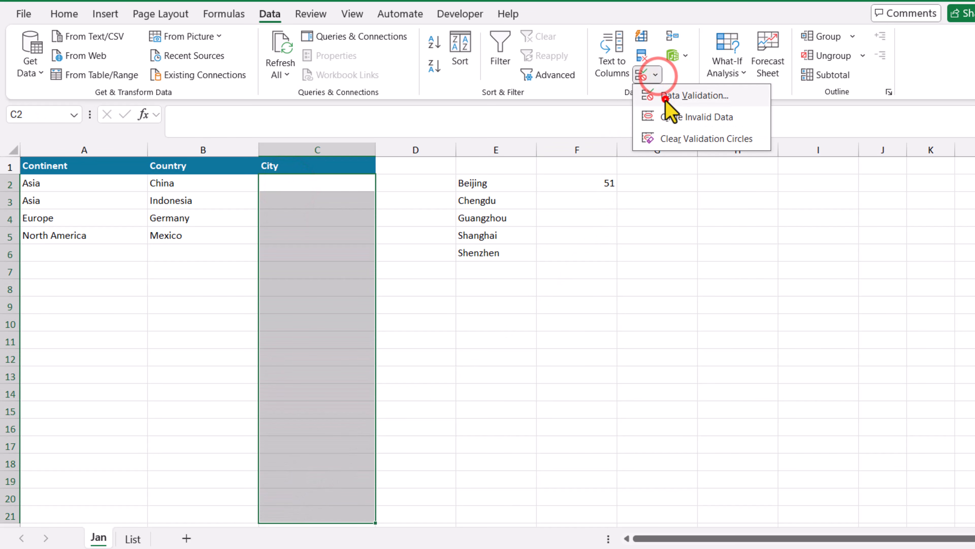
{"action": "left_click", "coordinate": [665, 97]}
{"action": "left_click", "coordinate": [569, 214]}
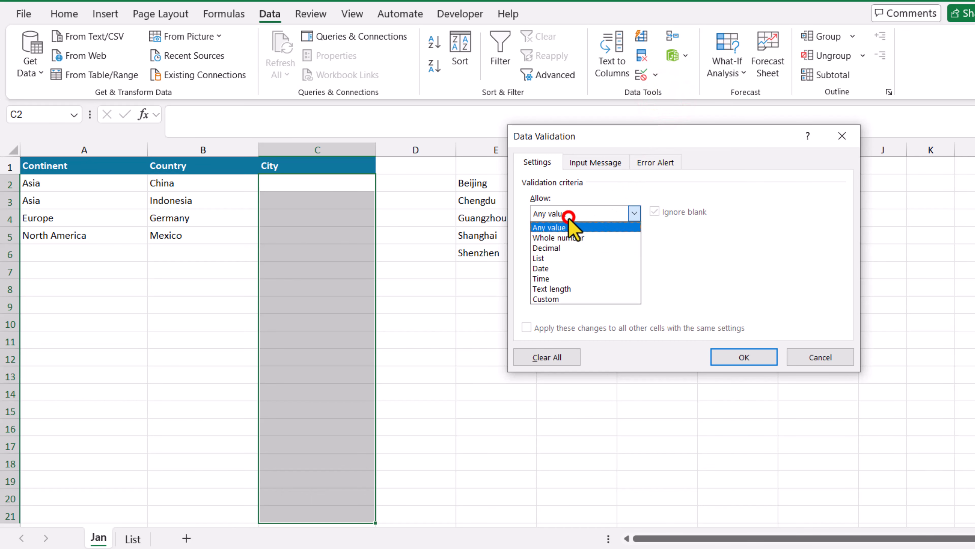
{"action": "left_click", "coordinate": [562, 258]}
{"action": "left_click", "coordinate": [553, 278]}
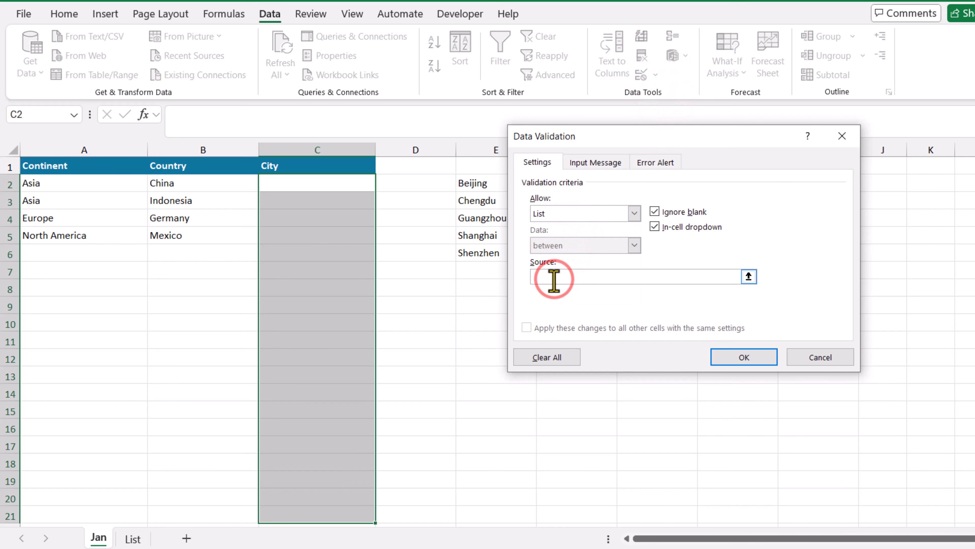
{"action": "key", "text": "ctrl+v"}
{"action": "left_click", "coordinate": [751, 360]}
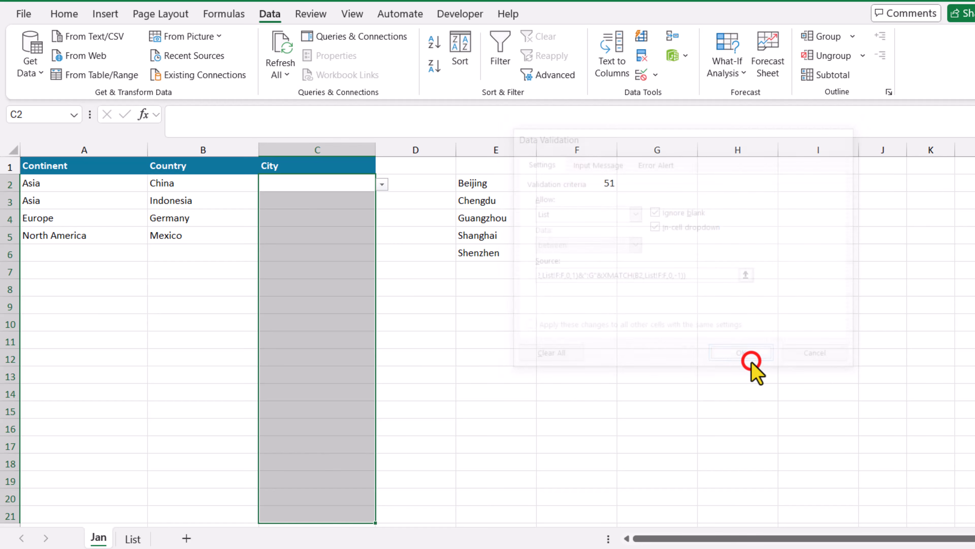
Pick Beijing from the City dropdown in C2 and Medan in C3
{"action": "left_click", "coordinate": [382, 184]}
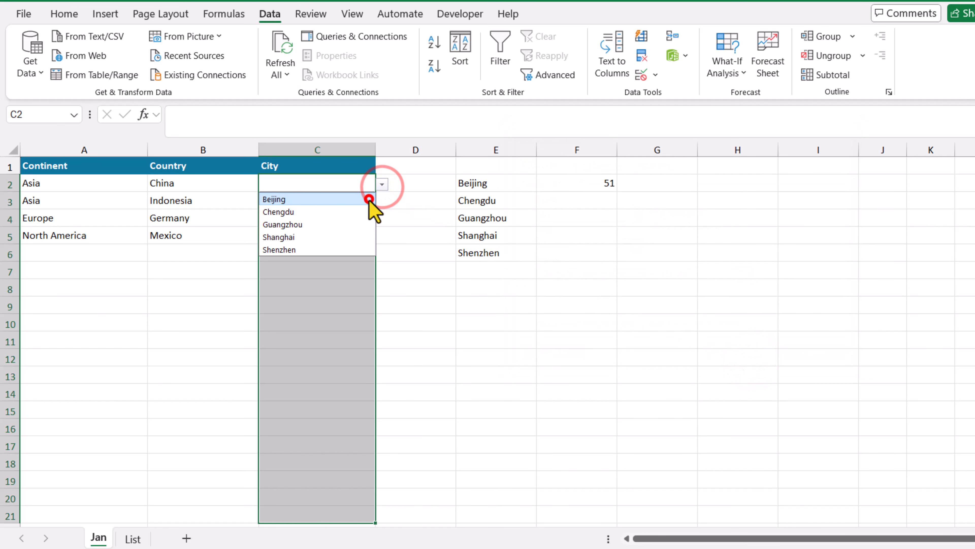
{"action": "left_click", "coordinate": [368, 199]}
{"action": "left_click", "coordinate": [367, 201]}
{"action": "left_click", "coordinate": [382, 202]}
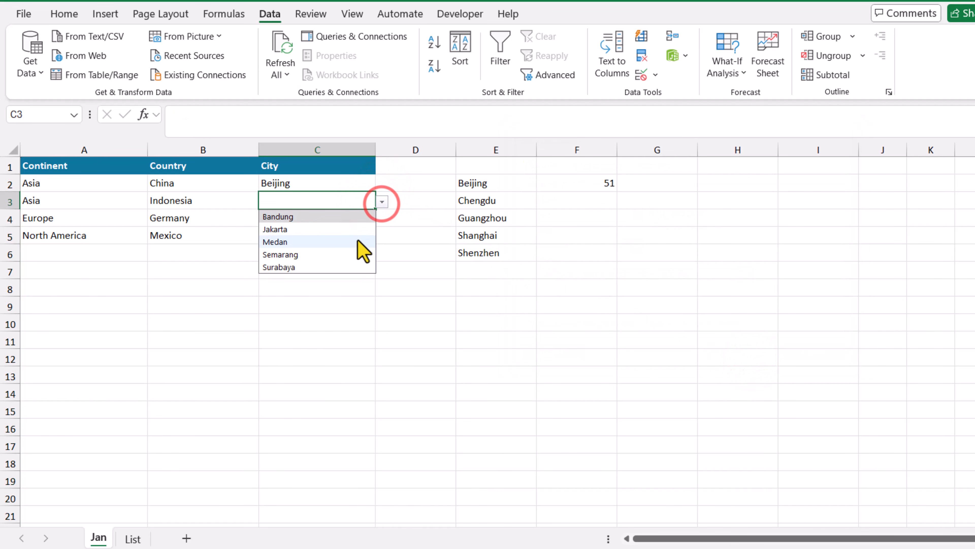
{"action": "left_click", "coordinate": [358, 241]}
Pick Frankfurt from the City dropdown in C4 and Monterrey in C5
{"action": "left_click", "coordinate": [367, 218]}
{"action": "left_click", "coordinate": [382, 219]}
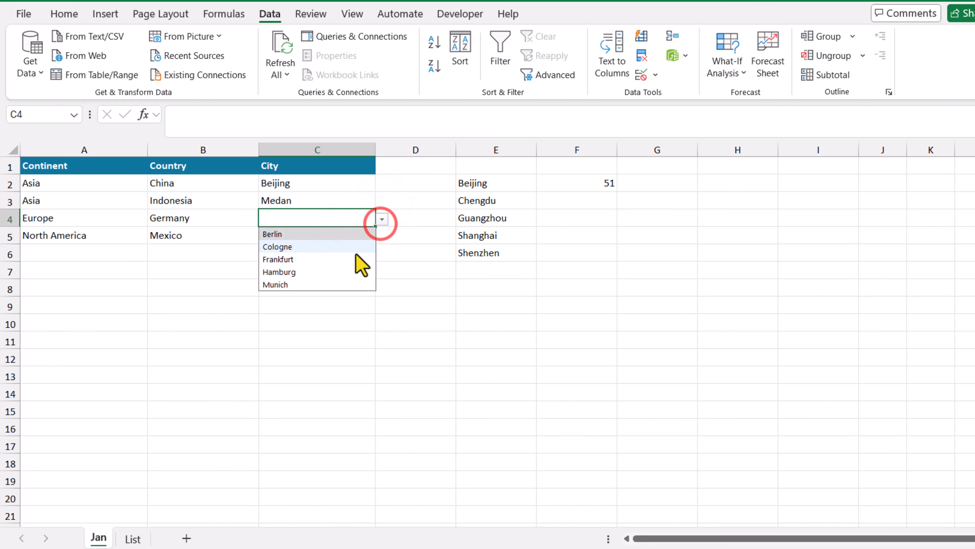
{"action": "left_click", "coordinate": [358, 259]}
{"action": "left_click", "coordinate": [342, 234]}
{"action": "left_click", "coordinate": [382, 236]}
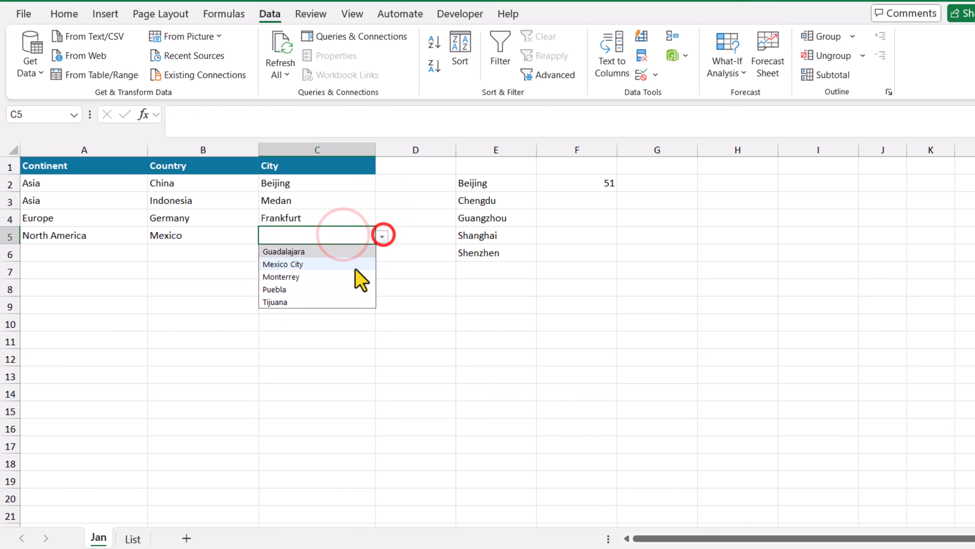
{"action": "left_click", "coordinate": [360, 277]}
{"action": "left_click", "coordinate": [415, 306]}
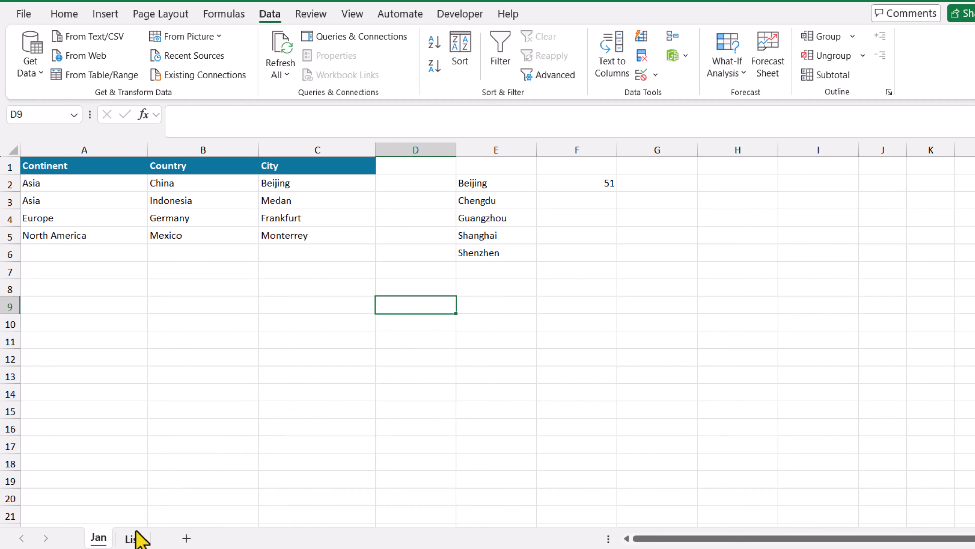
Duplicate the Jan sheet, placing the copy before the List sheet, and rename the copy Feb
{"action": "mouse_move", "coordinate": [103, 536]}
{"action": "left_mouse_down"}
{"action": "mouse_move", "coordinate": [92, 530]}
{"action": "mouse_move", "coordinate": [122, 530]}
{"action": "mouse_move", "coordinate": [121, 539]}
{"action": "left_mouse_up"}
{"action": "right_click", "coordinate": [140, 538]}
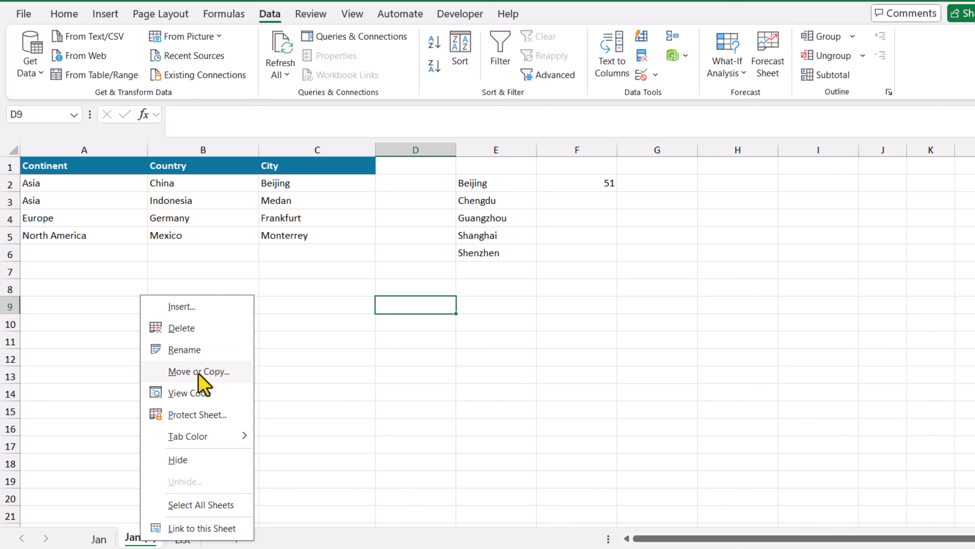
{"action": "left_click", "coordinate": [197, 352]}
{"action": "type", "text": "Fe"}
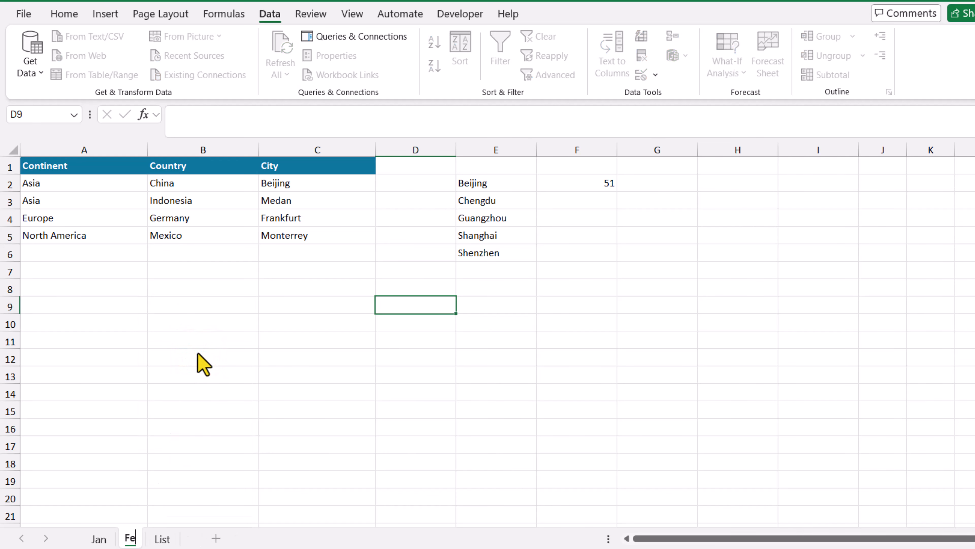
{"action": "type", "text": "b"}
{"action": "key", "text": "Return"}
On the Feb sheet, choose Oceania as the continent in A6 and Fiji as the country in B6
{"action": "left_click", "coordinate": [128, 254]}
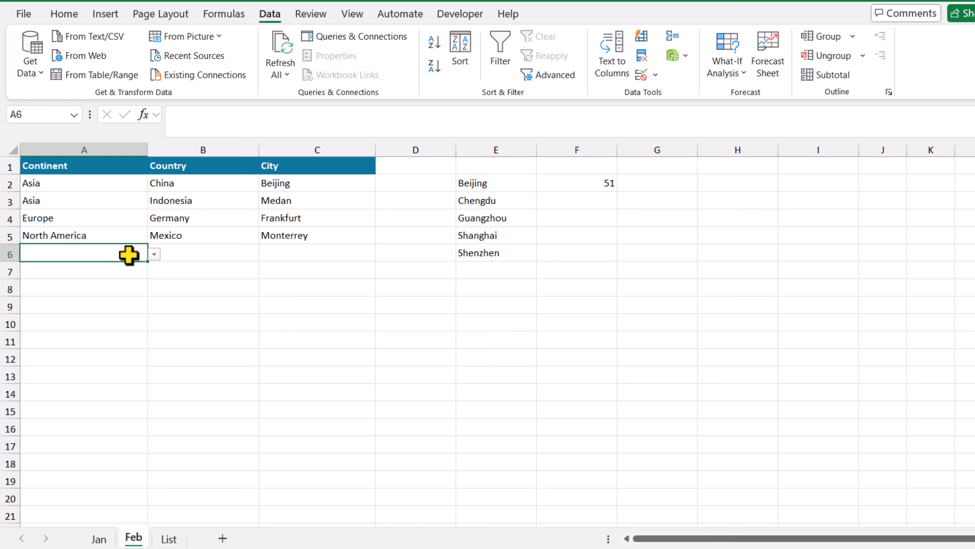
{"action": "left_click", "coordinate": [154, 255]}
{"action": "left_click", "coordinate": [91, 320]}
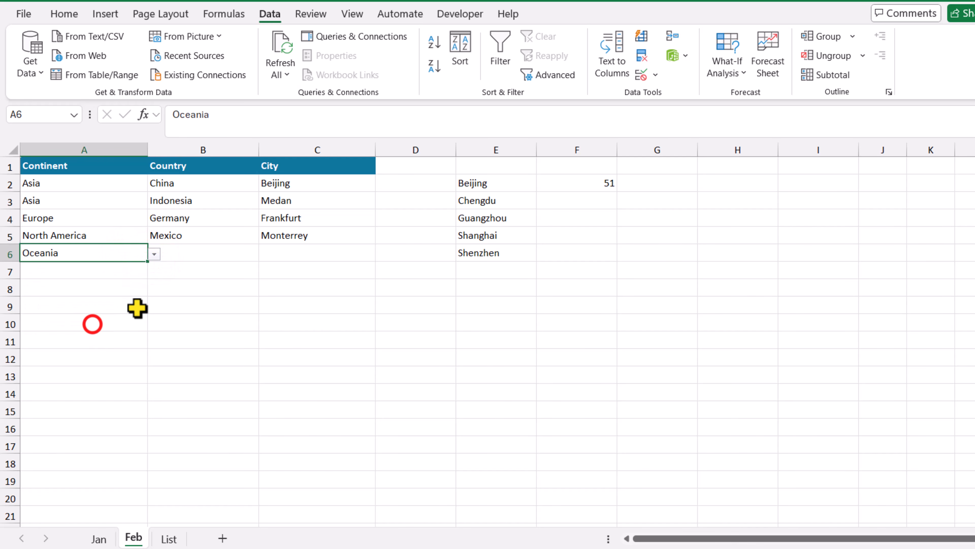
{"action": "left_click", "coordinate": [216, 246]}
{"action": "left_click", "coordinate": [267, 254]}
{"action": "left_click", "coordinate": [229, 283]}
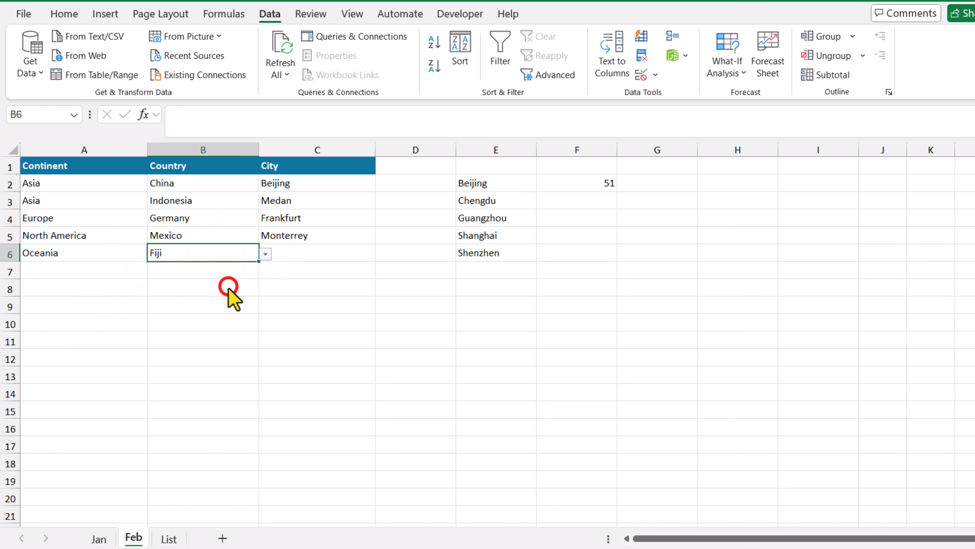
Pick Lautoka from the City dropdown in C6 of the Feb sheet
{"action": "left_click", "coordinate": [305, 254]}
{"action": "left_click", "coordinate": [382, 254]}
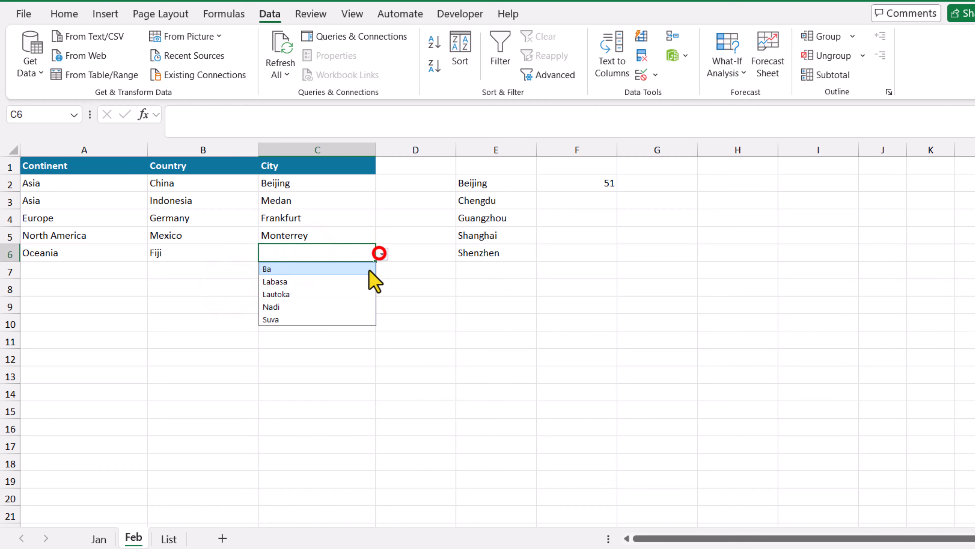
{"action": "left_click", "coordinate": [353, 294]}
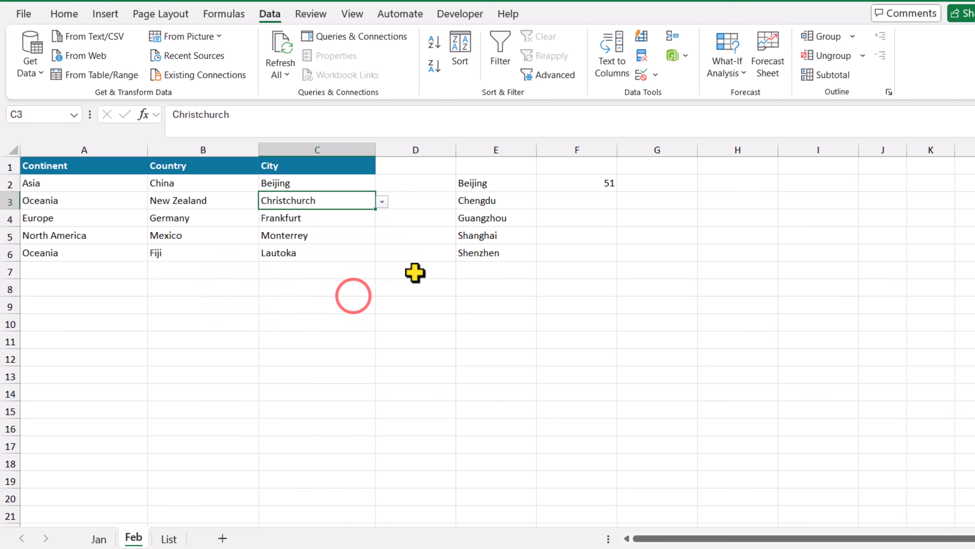
{"action": "left_click", "coordinate": [415, 273]}
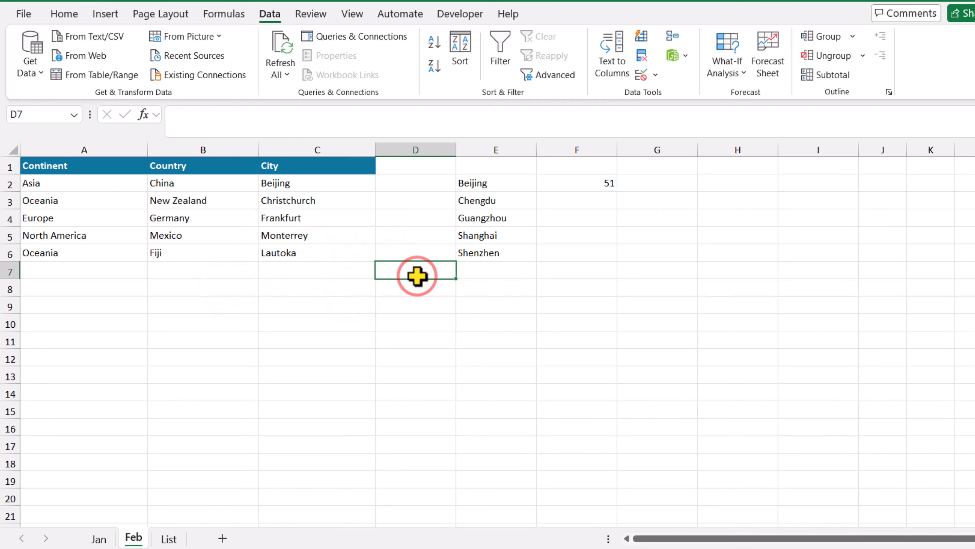